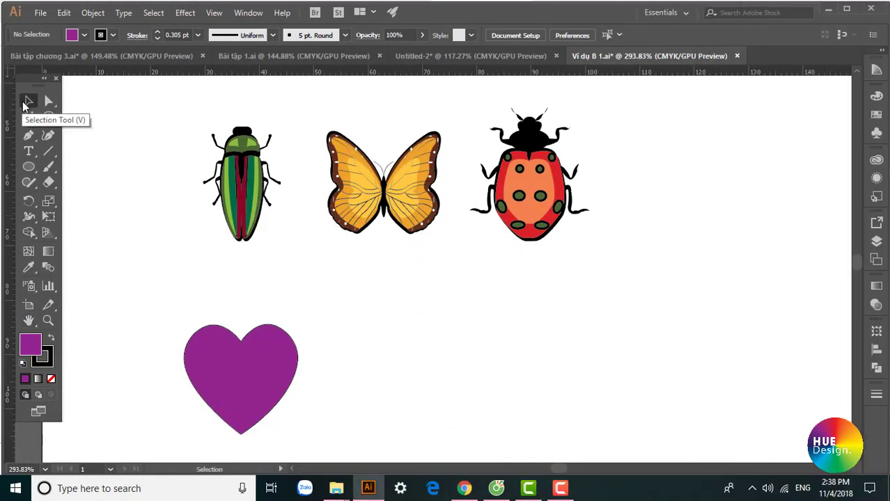
Step: Select the beetle and nudge it aside and back
{"action": "left_click", "coordinate": [28, 103]}
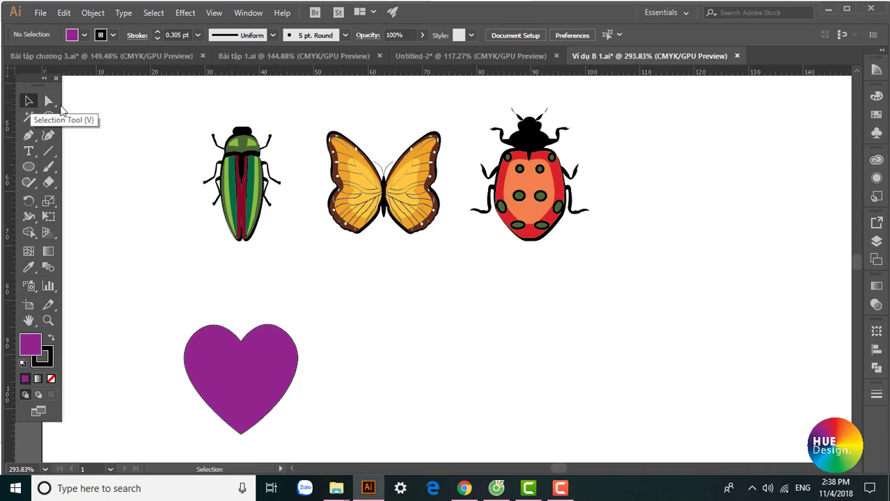
{"action": "left_click", "coordinate": [238, 179]}
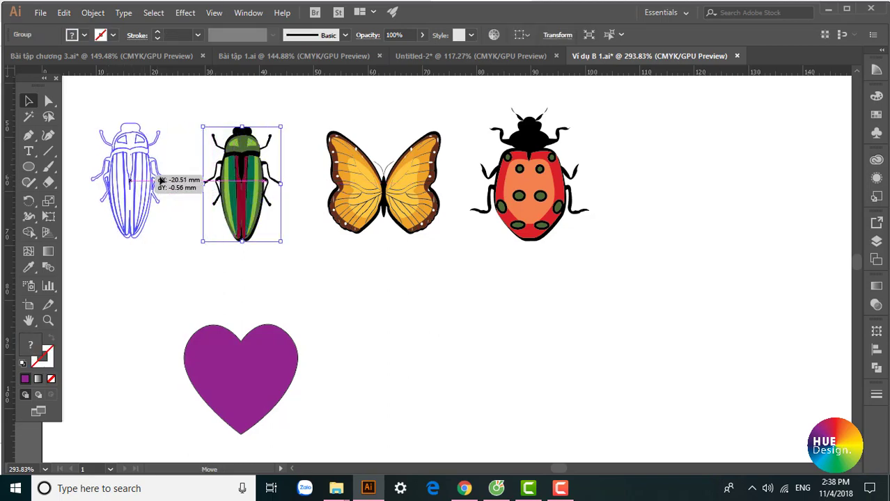
{"action": "left_click_drag", "start_coordinate": [239, 184], "coordinate": [240, 181]}
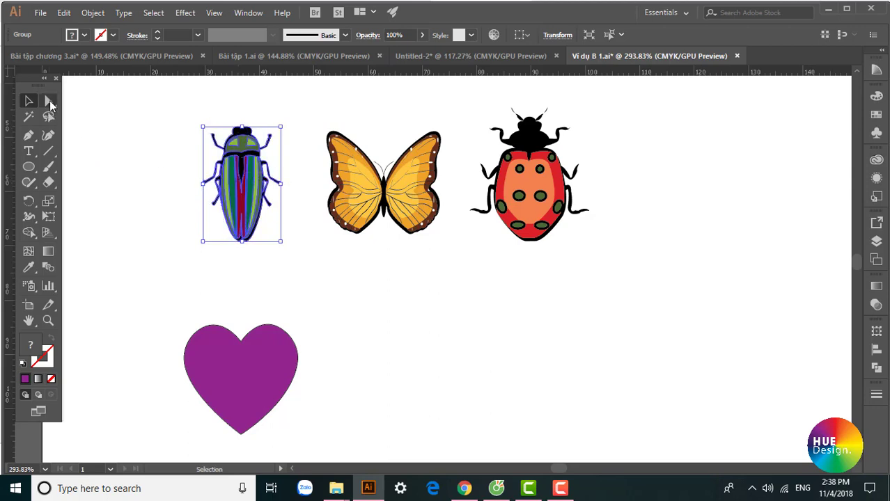
Step: Pull a handle on the heart's anchor points to bulge its right lobe
{"action": "left_click", "coordinate": [49, 102]}
{"action": "left_click", "coordinate": [262, 324]}
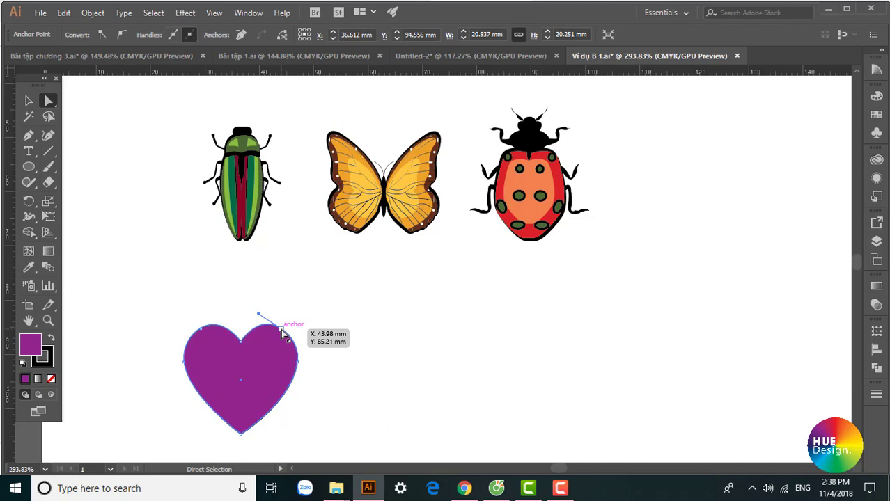
{"action": "left_click_drag", "start_coordinate": [283, 335], "coordinate": [294, 350]}
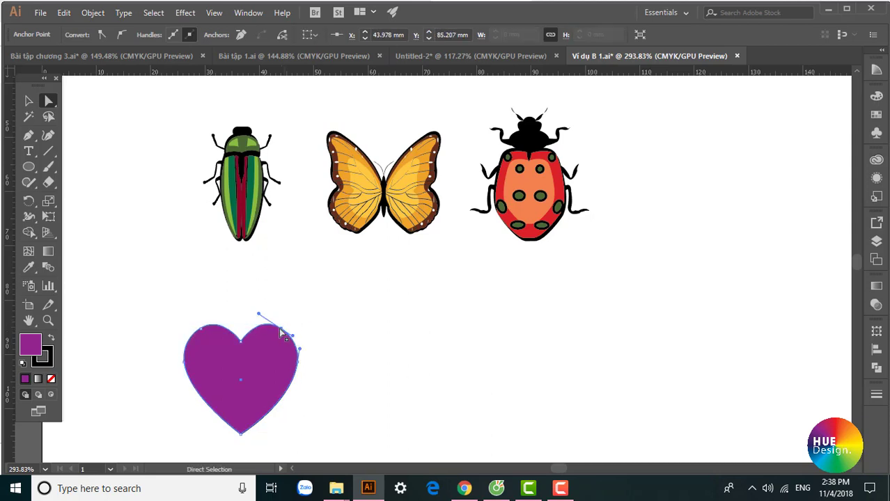
{"action": "left_click", "coordinate": [139, 209]}
{"action": "left_click", "coordinate": [26, 101]}
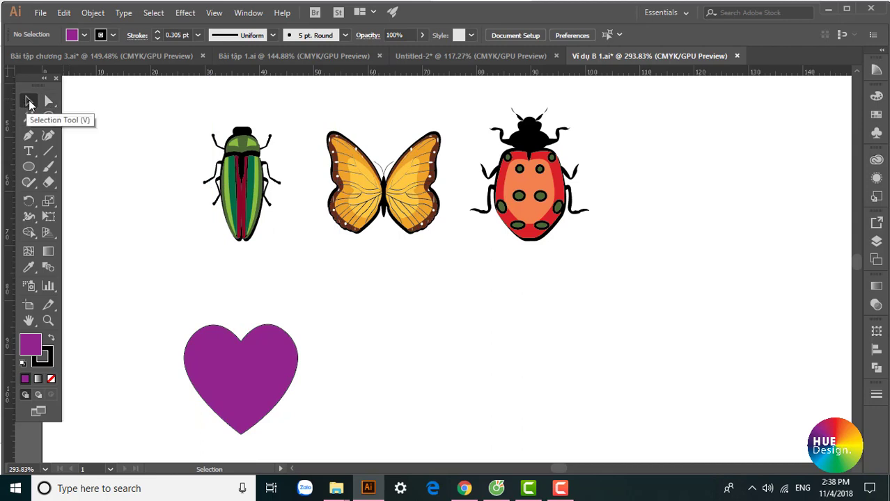
Step: Select the beetle, butterfly and ladybug together
{"action": "left_click", "coordinate": [240, 178]}
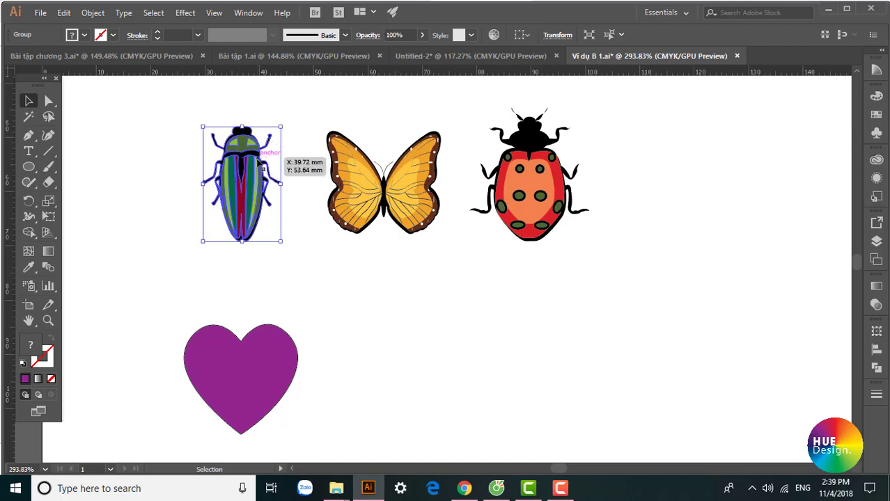
{"action": "left_click", "coordinate": [368, 187], "text": "shift"}
{"action": "left_click", "coordinate": [534, 189], "text": "shift"}
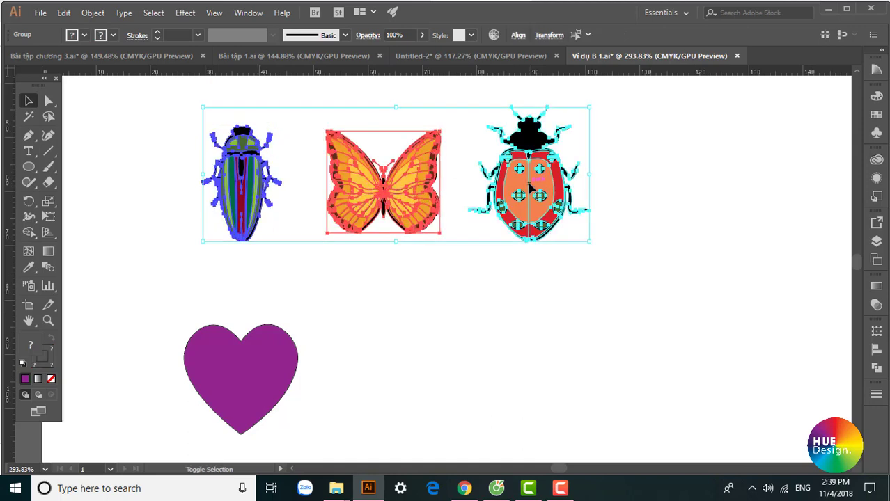
{"action": "left_click", "coordinate": [143, 115]}
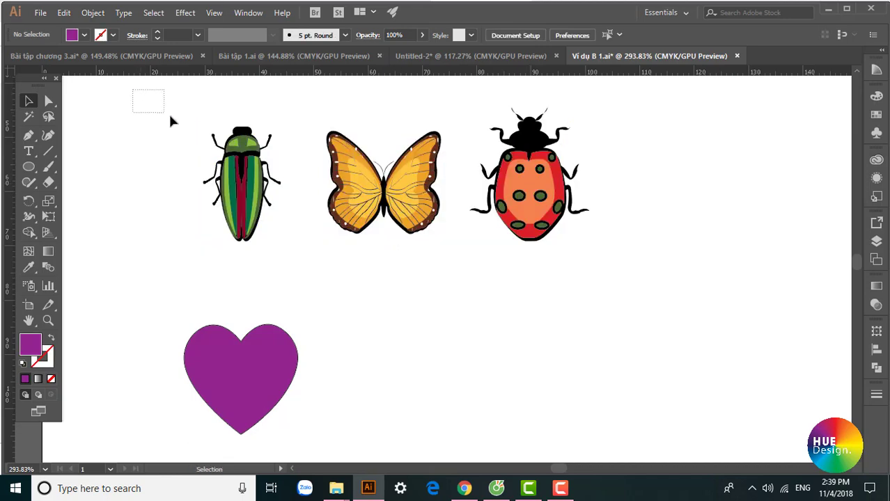
{"action": "left_click_drag", "start_coordinate": [169, 117], "coordinate": [630, 270]}
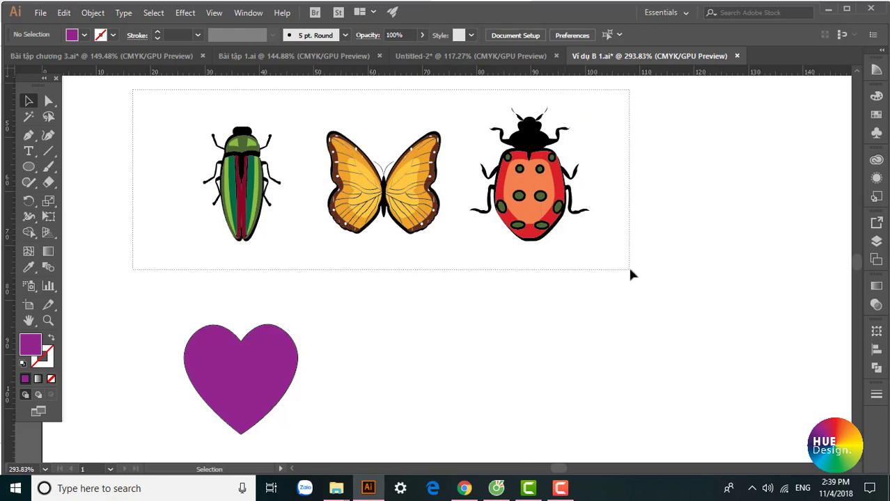
{"action": "left_click_drag", "start_coordinate": [631, 275], "coordinate": [631, 276]}
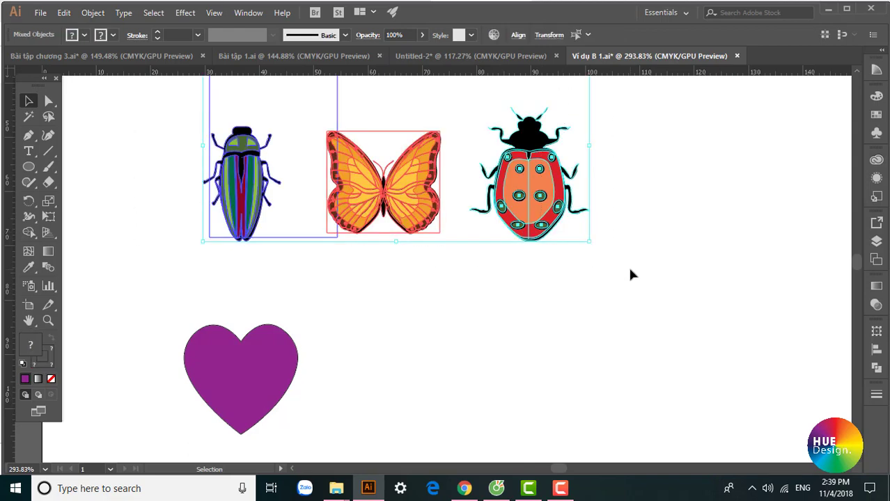
Step: Deselect the insects and drag the beetle to the right of the ladybug
{"action": "scroll", "coordinate": [632, 276], "scroll_direction": "up", "scroll_amount": 2}
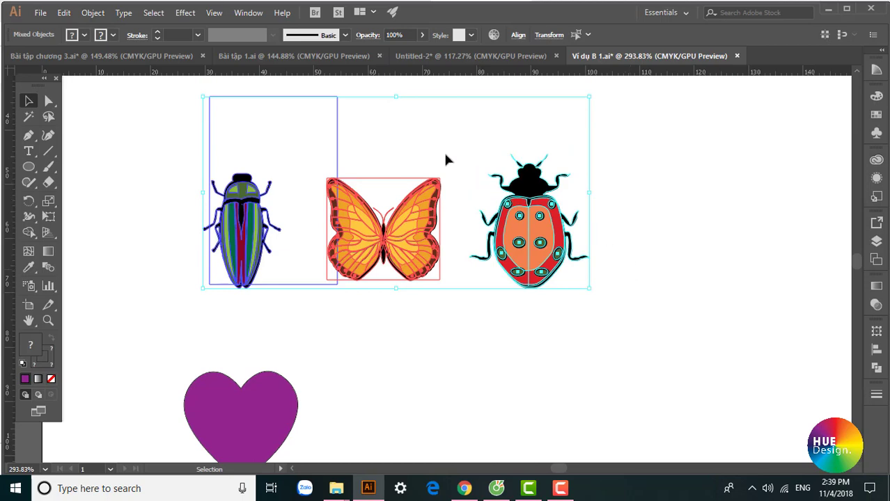
{"action": "left_click", "coordinate": [396, 125]}
{"action": "scroll", "coordinate": [396, 125], "scroll_direction": "right", "scroll_amount": 3}
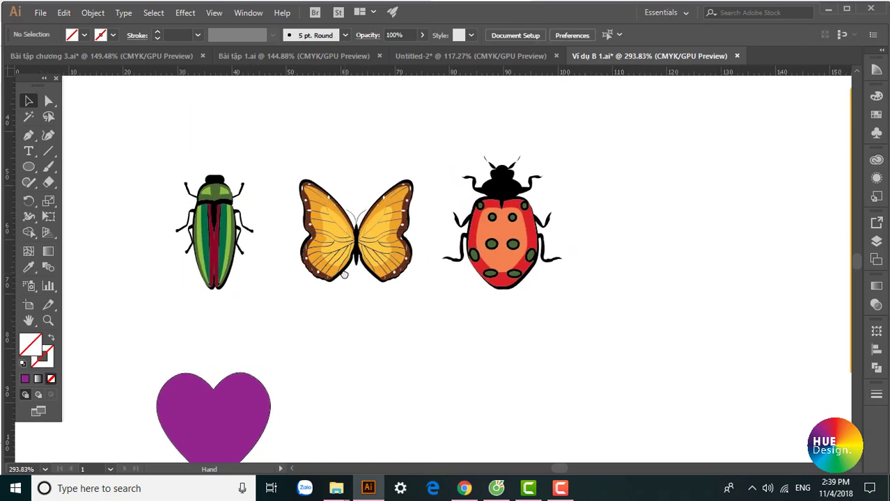
{"action": "left_click", "coordinate": [223, 239]}
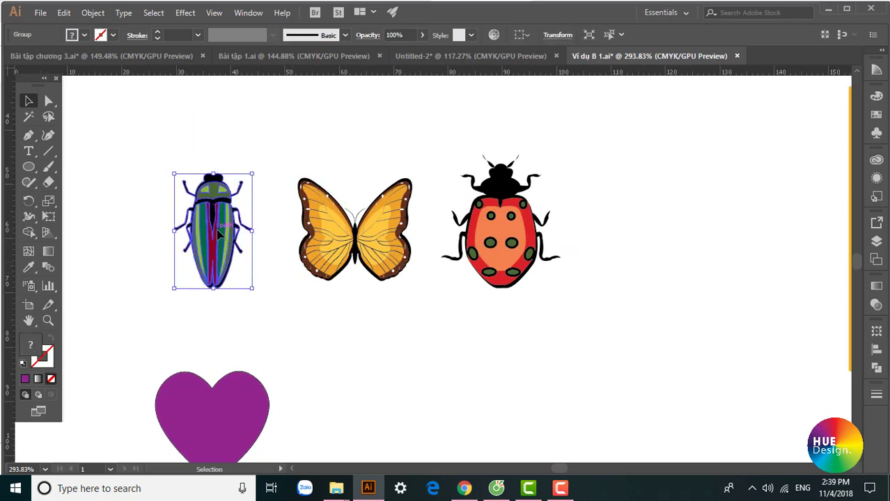
{"action": "mouse_move", "coordinate": [218, 235]}
{"action": "left_mouse_down"}
{"action": "mouse_move", "coordinate": [597, 239]}
{"action": "mouse_move", "coordinate": [637, 224]}
{"action": "left_mouse_up"}
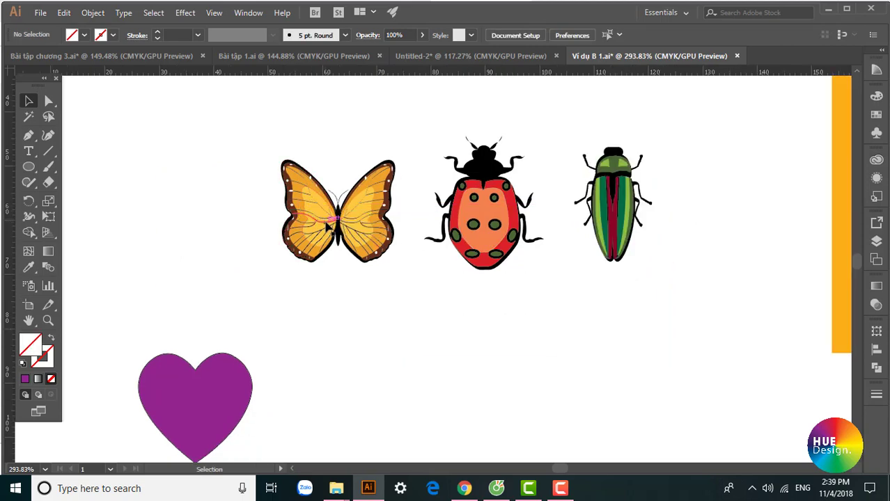
Step: Enlarge the butterfly slightly from its top-left corner
{"action": "left_click", "coordinate": [329, 227]}
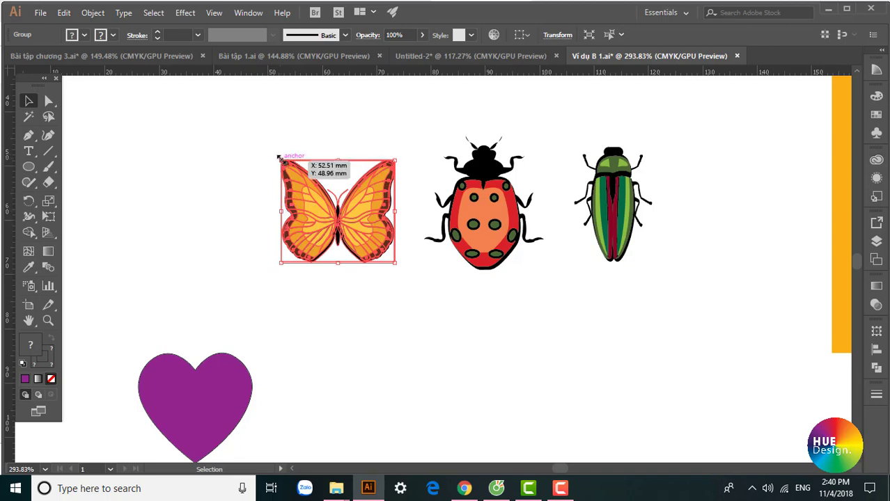
{"action": "mouse_move", "coordinate": [280, 158]}
{"action": "left_mouse_down"}
{"action": "mouse_move", "coordinate": [227, 108]}
{"action": "mouse_move", "coordinate": [244, 135]}
{"action": "mouse_move", "coordinate": [242, 109]}
{"action": "mouse_move", "coordinate": [250, 187]}
{"action": "mouse_move", "coordinate": [220, 127]}
{"action": "mouse_move", "coordinate": [219, 149]}
{"action": "mouse_move", "coordinate": [242, 182]}
{"action": "mouse_move", "coordinate": [342, 224]}
{"action": "mouse_move", "coordinate": [240, 165]}
{"action": "mouse_move", "coordinate": [205, 131]}
{"action": "mouse_move", "coordinate": [215, 160]}
{"action": "mouse_move", "coordinate": [215, 133]}
{"action": "mouse_move", "coordinate": [217, 157]}
{"action": "mouse_move", "coordinate": [237, 103]}
{"action": "mouse_move", "coordinate": [245, 164]}
{"action": "mouse_move", "coordinate": [232, 139]}
{"action": "mouse_move", "coordinate": [284, 196]}
{"action": "mouse_move", "coordinate": [368, 249]}
{"action": "mouse_move", "coordinate": [183, 127]}
{"action": "mouse_move", "coordinate": [196, 133]}
{"action": "mouse_move", "coordinate": [169, 101]}
{"action": "mouse_move", "coordinate": [173, 130]}
{"action": "mouse_move", "coordinate": [165, 89]}
{"action": "mouse_move", "coordinate": [179, 117]}
{"action": "mouse_move", "coordinate": [173, 113]}
{"action": "mouse_move", "coordinate": [233, 109]}
{"action": "mouse_move", "coordinate": [285, 156]}
{"action": "mouse_move", "coordinate": [289, 143]}
{"action": "mouse_move", "coordinate": [300, 157]}
{"action": "mouse_move", "coordinate": [282, 148]}
{"action": "mouse_move", "coordinate": [296, 146]}
{"action": "mouse_move", "coordinate": [289, 131]}
{"action": "mouse_move", "coordinate": [292, 165]}
{"action": "mouse_move", "coordinate": [244, 129]}
{"action": "mouse_move", "coordinate": [243, 115]}
{"action": "mouse_move", "coordinate": [258, 129]}
{"action": "mouse_move", "coordinate": [265, 159]}
{"action": "mouse_move", "coordinate": [273, 159]}
{"action": "mouse_move", "coordinate": [240, 126]}
{"action": "mouse_move", "coordinate": [254, 121]}
{"action": "mouse_move", "coordinate": [262, 139]}
{"action": "mouse_move", "coordinate": [229, 119]}
{"action": "mouse_move", "coordinate": [250, 154]}
{"action": "mouse_move", "coordinate": [261, 153]}
{"action": "mouse_move", "coordinate": [238, 128]}
{"action": "left_mouse_up"}
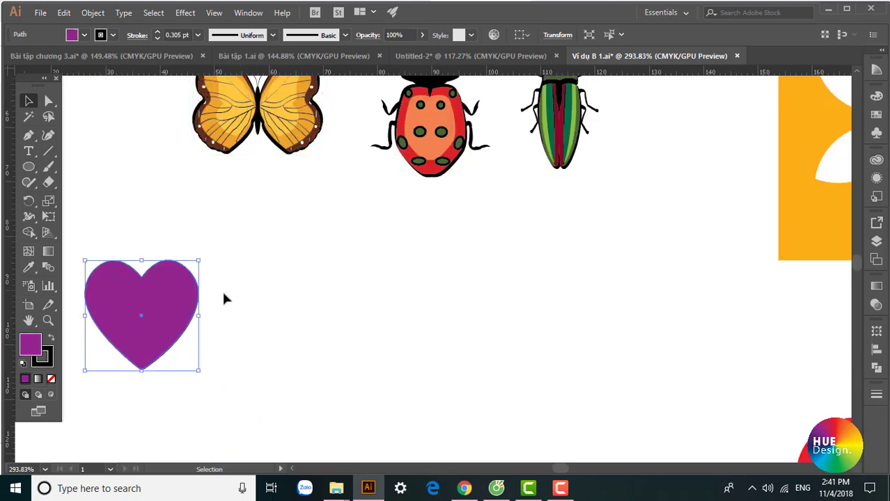
Step: Draw a circle to the right of the heart and fill it orange-red
{"action": "left_click", "coordinate": [282, 318]}
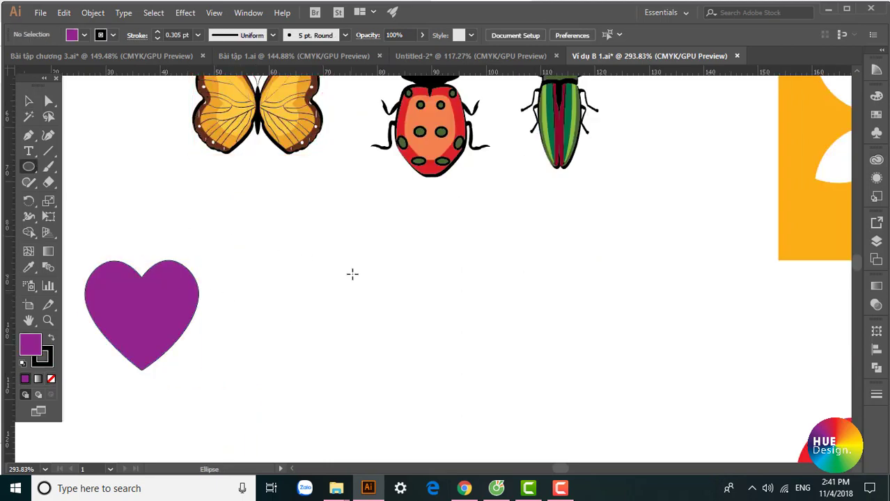
{"action": "left_click_drag", "start_coordinate": [341, 251], "coordinate": [475, 381]}
{"action": "key", "text": "v"}
{"action": "left_click", "coordinate": [876, 114]}
{"action": "left_click", "coordinate": [822, 131]}
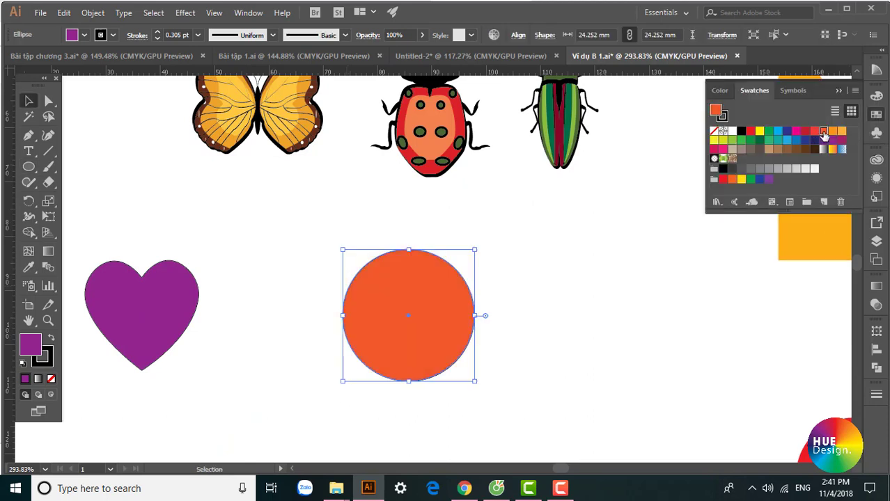
{"action": "left_click", "coordinate": [430, 317]}
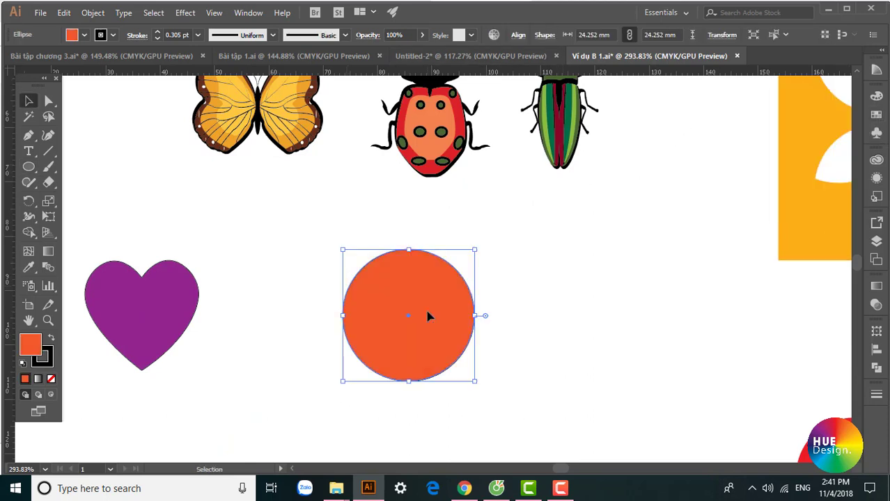
Step: Make a smaller concentric copy of the circle and fill it yellow
{"action": "key", "text": "a"}
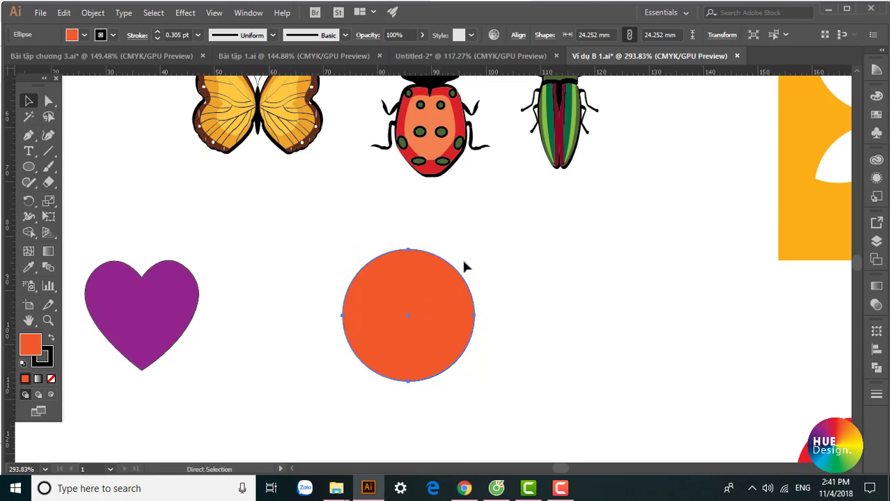
{"action": "key", "text": "v"}
{"action": "mouse_move", "coordinate": [475, 250]}
{"action": "left_mouse_down"}
{"action": "mouse_move", "coordinate": [429, 293]}
{"action": "mouse_move", "coordinate": [517, 206]}
{"action": "mouse_move", "coordinate": [451, 265]}
{"action": "left_mouse_up"}
{"action": "left_click", "coordinate": [877, 114]}
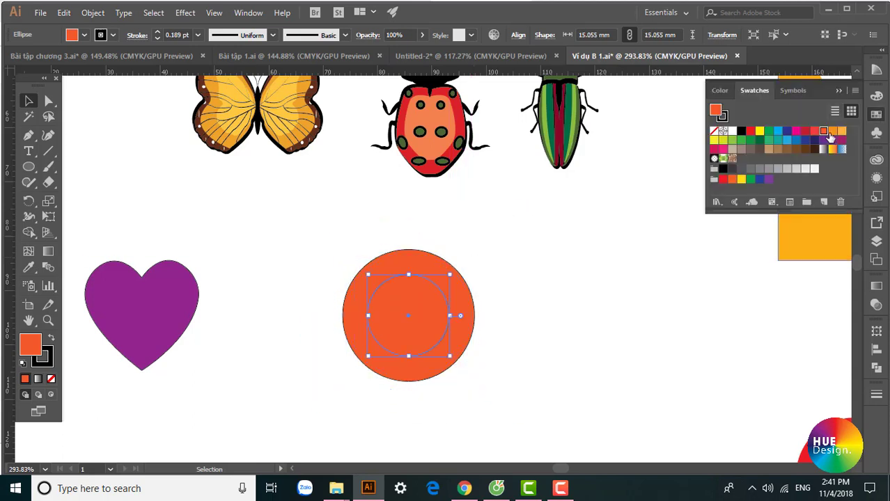
{"action": "left_click", "coordinate": [713, 140]}
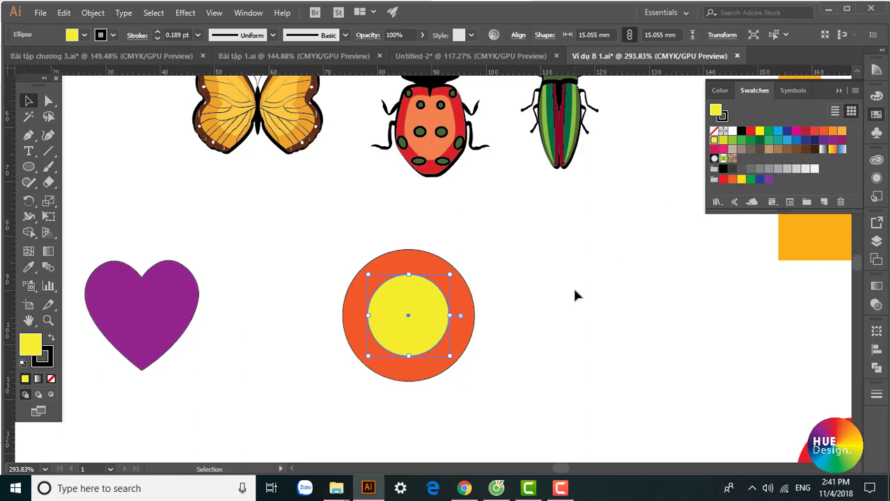
{"action": "left_click", "coordinate": [571, 310]}
{"action": "left_click_drag", "start_coordinate": [529, 359], "coordinate": [494, 326]}
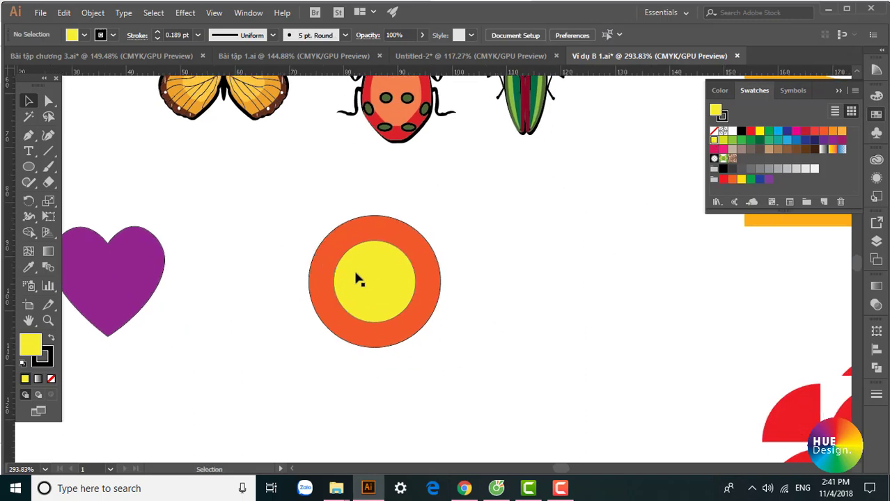
{"action": "scroll", "coordinate": [357, 279], "scroll_direction": "up", "scroll_amount": 3}
{"action": "scroll", "coordinate": [407, 321], "scroll_direction": "left", "scroll_amount": 2}
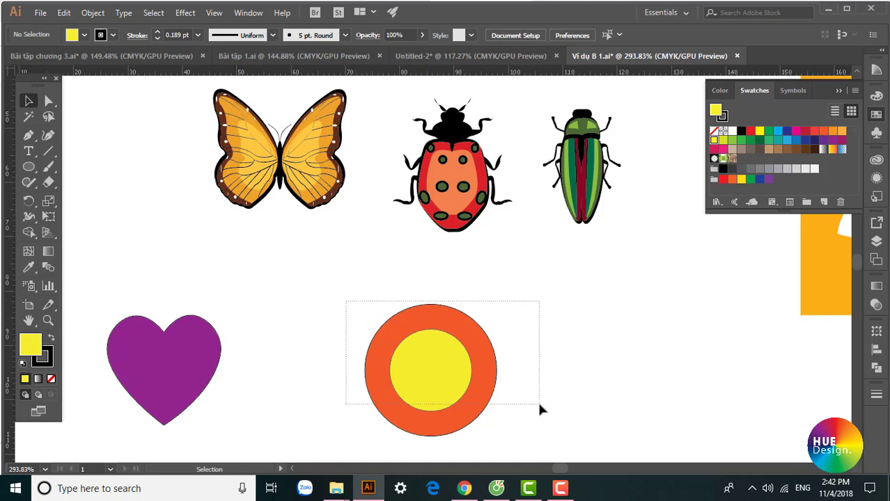
Step: Delete the stray magenta rectangle beside the circles
{"action": "left_click_drag", "start_coordinate": [346, 305], "coordinate": [538, 401]}
{"action": "left_click_drag", "start_coordinate": [647, 411], "coordinate": [569, 355]}
{"action": "scroll", "coordinate": [483, 284], "scroll_direction": "down", "scroll_amount": 5}
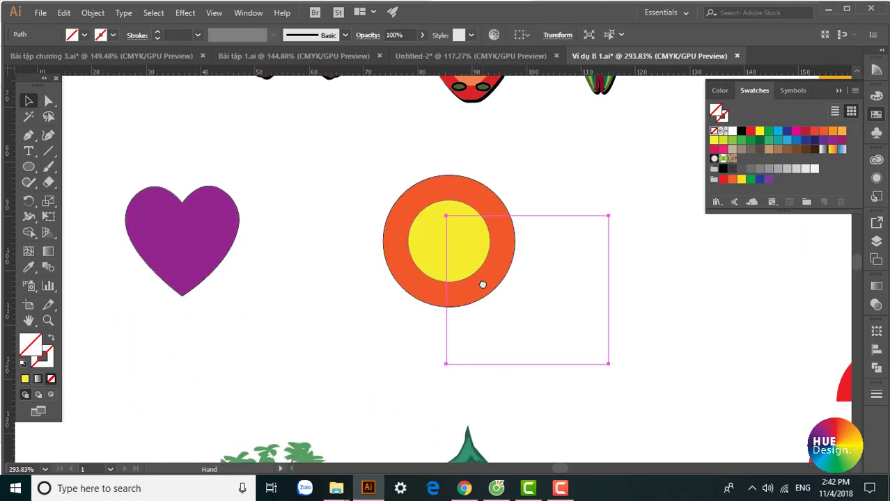
{"action": "key", "text": "Delete"}
{"action": "scroll", "coordinate": [488, 284], "scroll_direction": "up", "scroll_amount": 4}
{"action": "scroll", "coordinate": [418, 279], "scroll_direction": "right", "scroll_amount": 2}
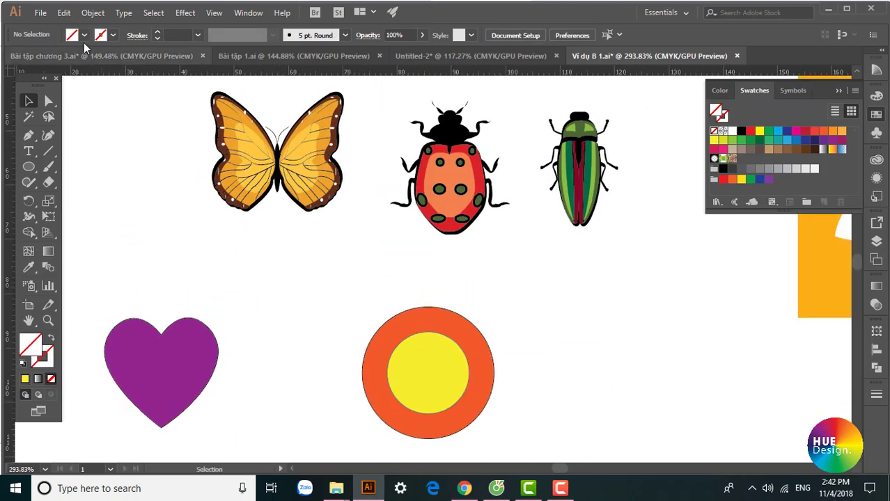
Step: Pan to the insects and select the butterfly
{"action": "left_click", "coordinate": [64, 13]}
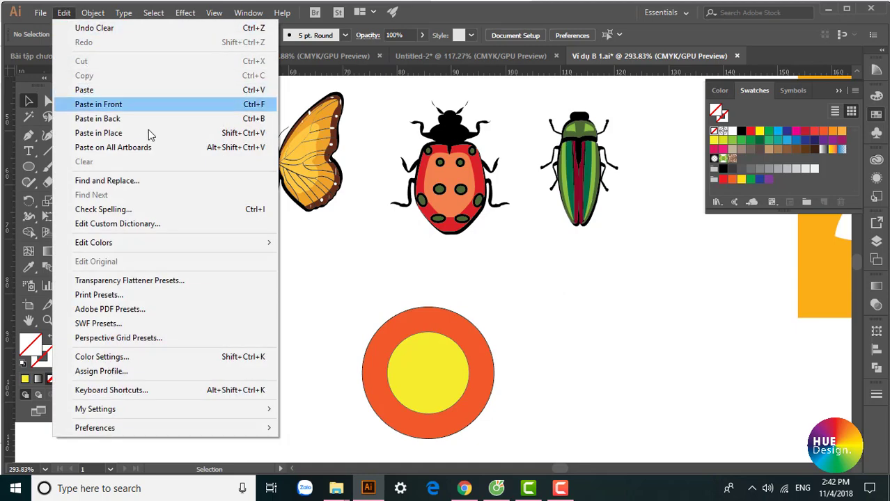
{"action": "left_click", "coordinate": [328, 255]}
{"action": "left_click_drag", "start_coordinate": [327, 332], "coordinate": [426, 386]}
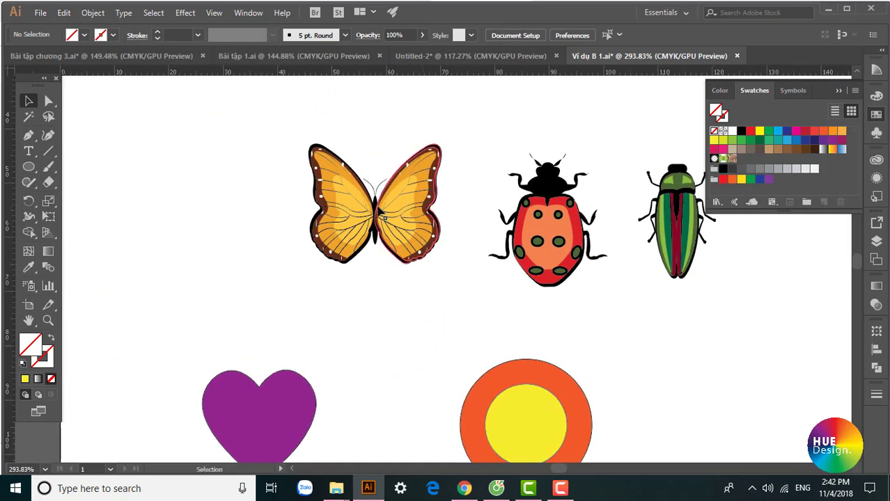
{"action": "left_click", "coordinate": [397, 211]}
{"action": "left_click_drag", "start_coordinate": [396, 211], "coordinate": [375, 272]}
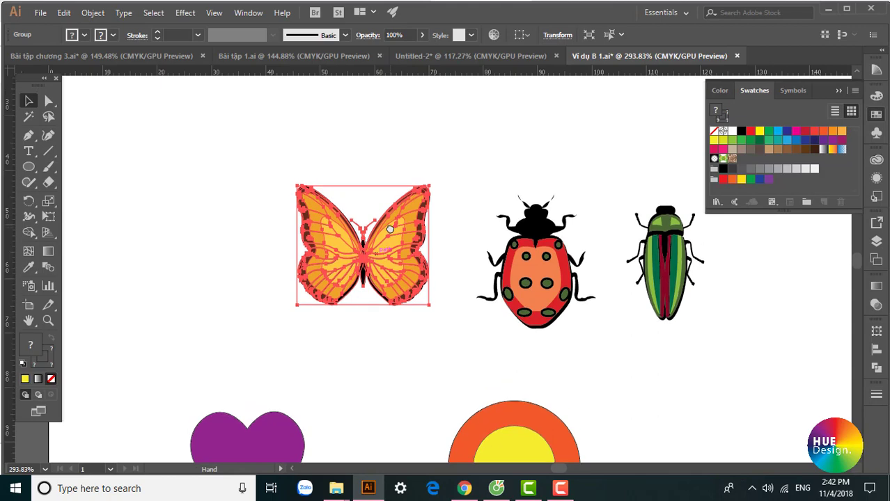
Step: Copy and paste the butterfly, delete the duplicate, and pan down to the heart
{"action": "left_click", "coordinate": [63, 13]}
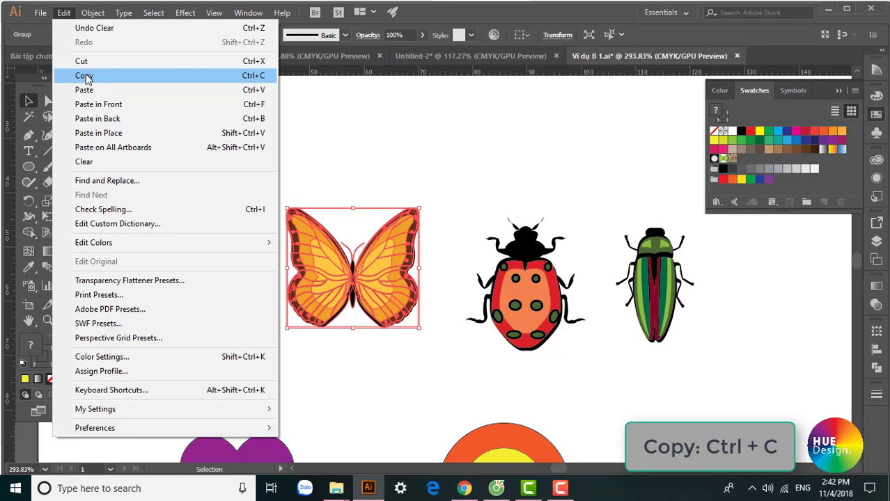
{"action": "left_click", "coordinate": [86, 76]}
{"action": "left_click", "coordinate": [64, 12]}
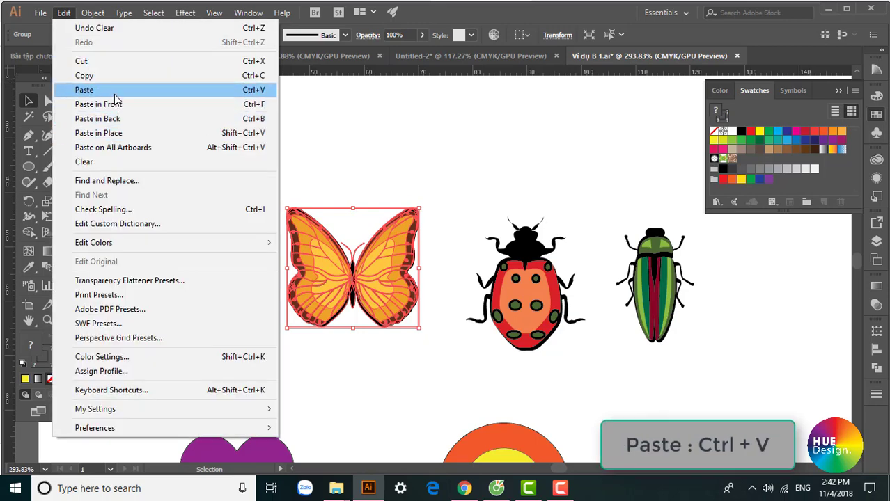
{"action": "left_click", "coordinate": [85, 90]}
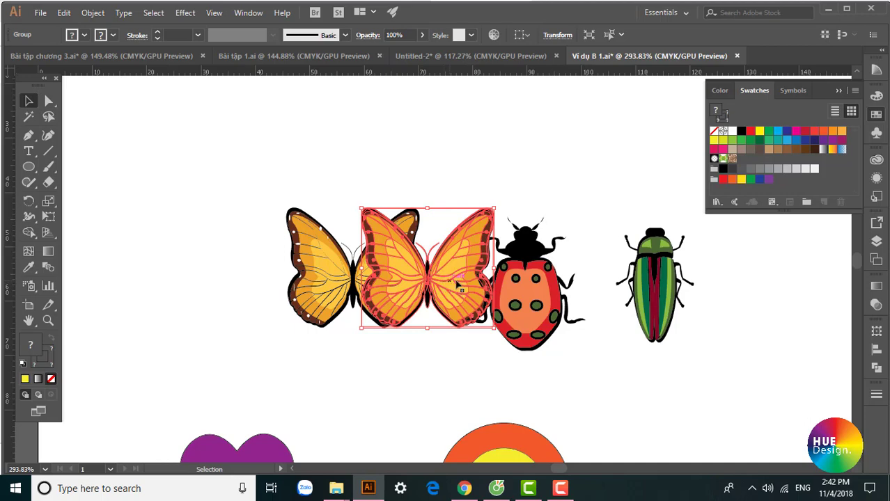
{"action": "left_click", "coordinate": [838, 91]}
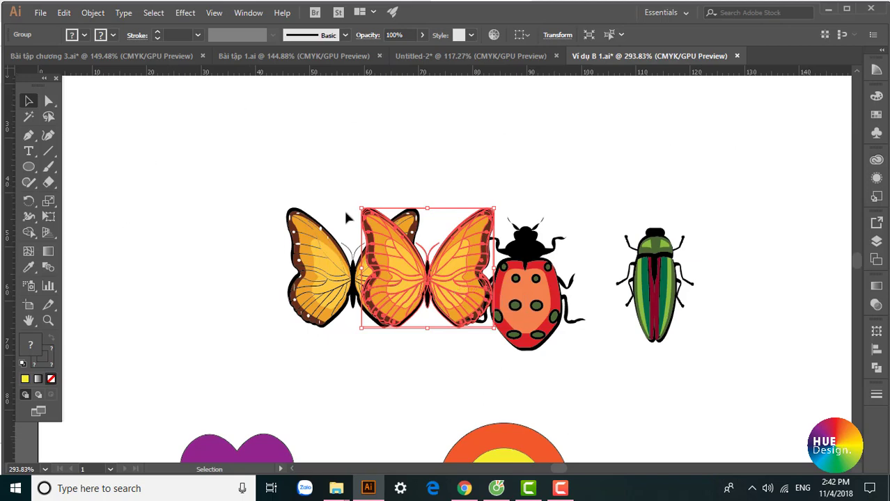
{"action": "key", "text": "Delete"}
{"action": "left_click_drag", "start_coordinate": [498, 317], "coordinate": [472, 269]}
Step: Zoom in on the purple heart and select it
{"action": "left_click_drag", "start_coordinate": [448, 314], "coordinate": [432, 275]}
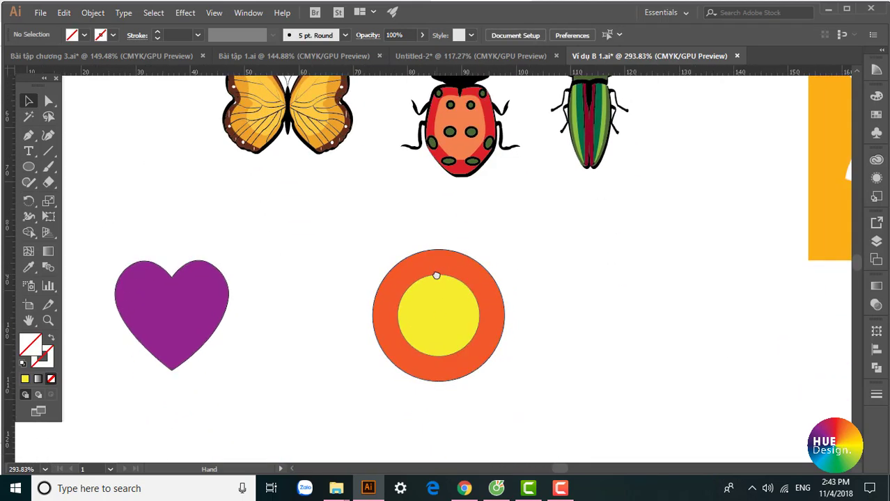
{"action": "left_click_drag", "start_coordinate": [350, 235], "coordinate": [541, 364]}
{"action": "left_click", "coordinate": [538, 346]}
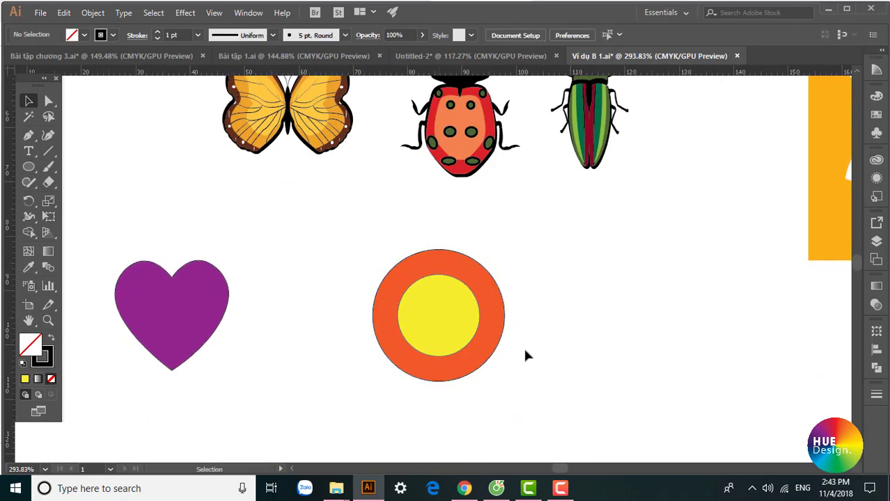
{"action": "mouse_move", "coordinate": [143, 230]}
{"action": "left_mouse_down"}
{"action": "mouse_move", "coordinate": [216, 278]}
{"action": "mouse_move", "coordinate": [302, 299]}
{"action": "left_mouse_up"}
{"action": "key", "text": "v"}
{"action": "left_click", "coordinate": [302, 298]}
{"action": "scroll", "coordinate": [332, 282], "scroll_direction": "down", "scroll_amount": 1}
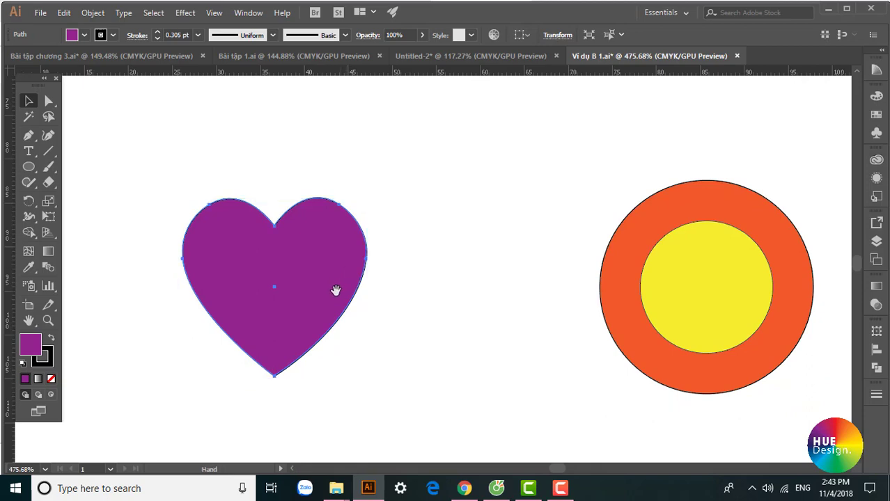
{"action": "left_click_drag", "start_coordinate": [335, 292], "coordinate": [315, 282]}
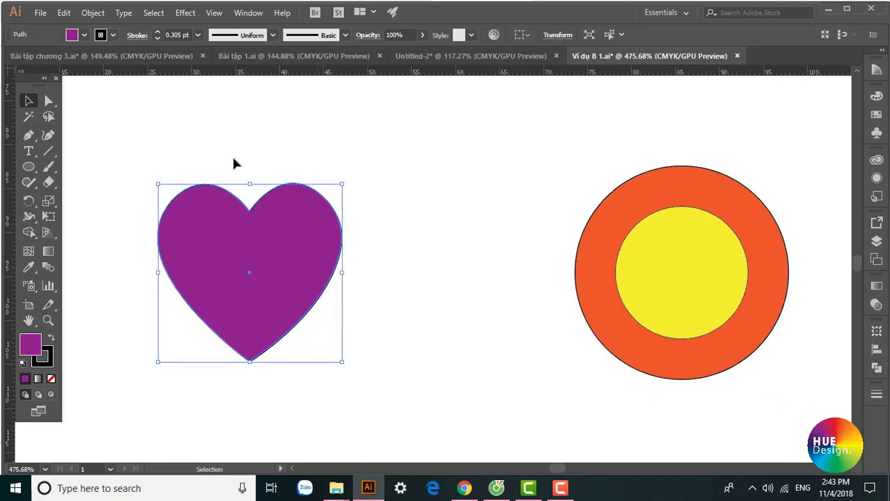
Step: Copy the heart and paste a copy in front with Ctrl+F
{"action": "left_click", "coordinate": [64, 13]}
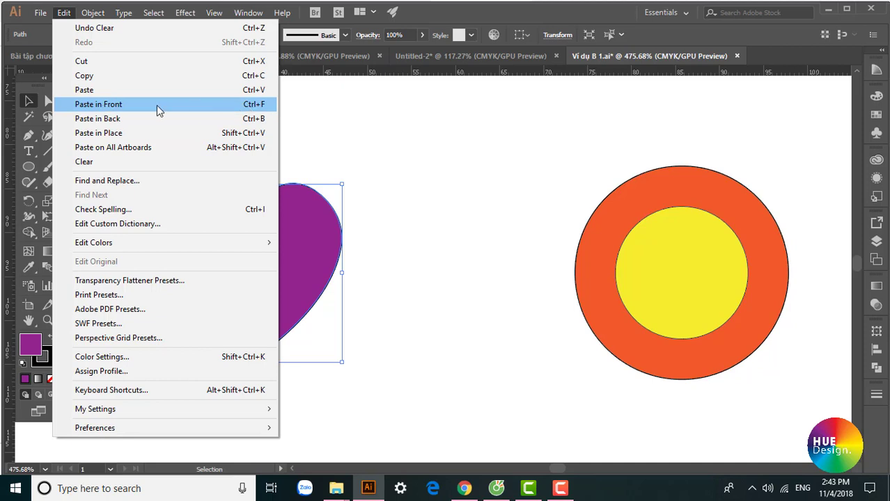
{"action": "left_click", "coordinate": [252, 119]}
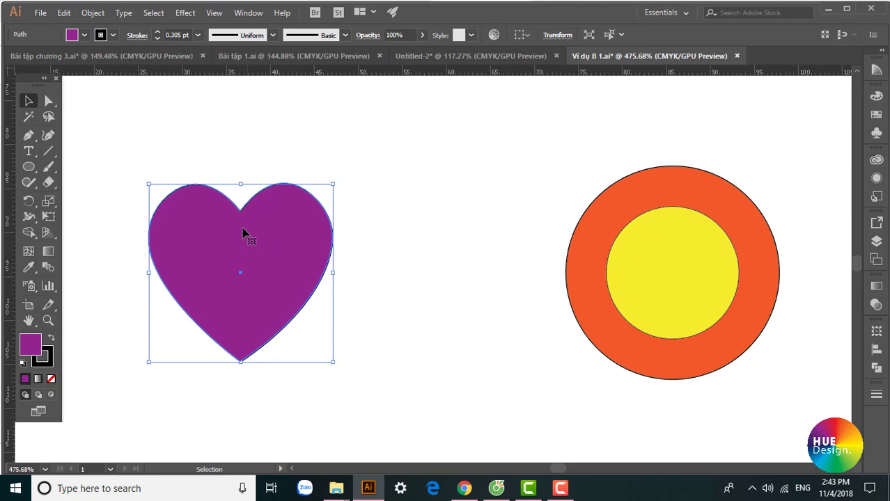
{"action": "key", "text": "ctrl+c"}
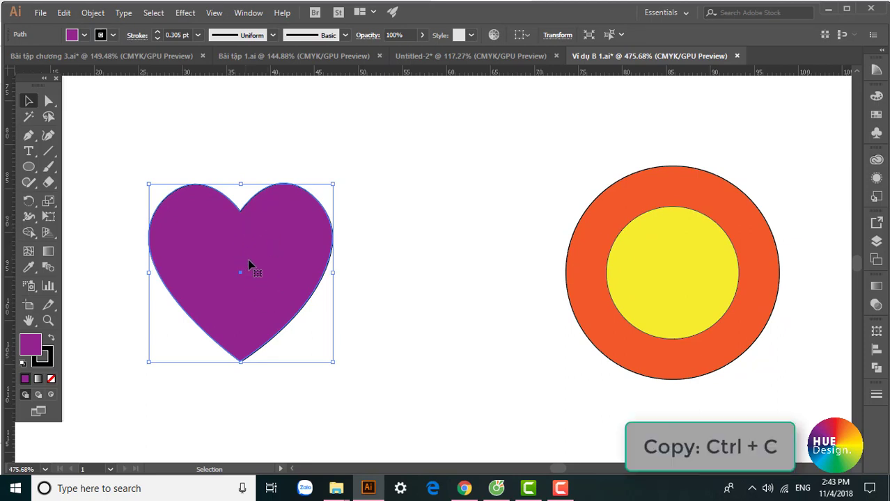
{"action": "left_click_drag", "start_coordinate": [243, 264], "coordinate": [258, 272]}
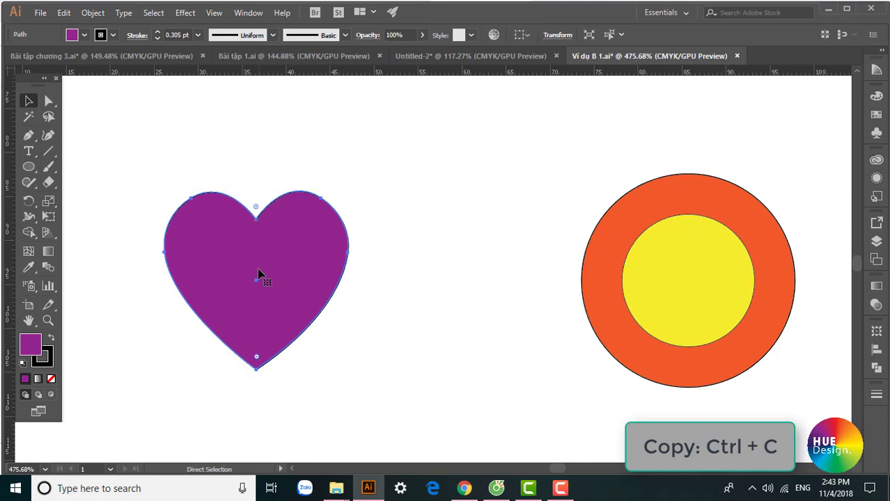
{"action": "key", "text": "ctrl"}
{"action": "key", "text": "ctrl+f"}
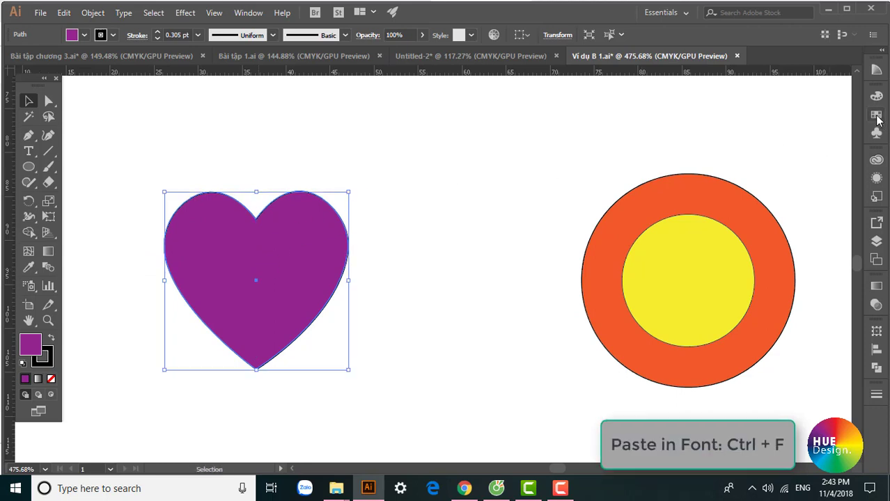
Step: Fill the front copy orange and shrink it around its centre inside the purple heart
{"action": "left_click", "coordinate": [876, 117]}
{"action": "left_click", "coordinate": [824, 131]}
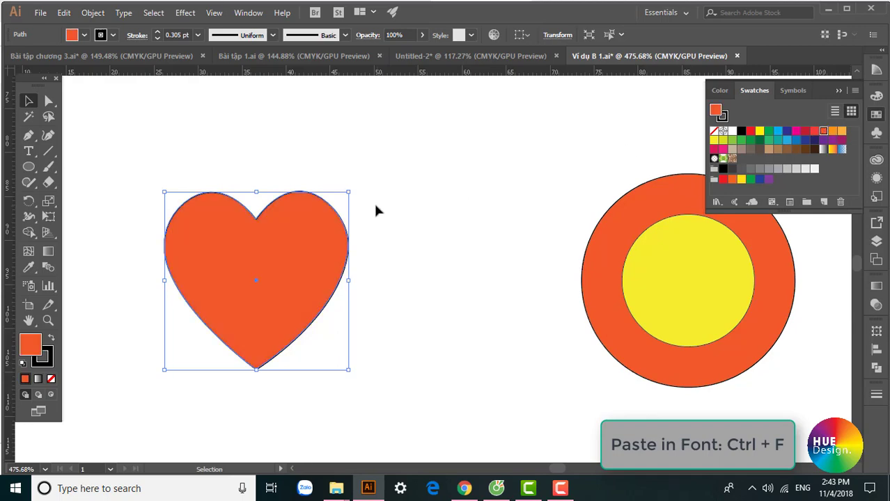
{"action": "left_click_drag", "start_coordinate": [349, 191], "coordinate": [307, 232]}
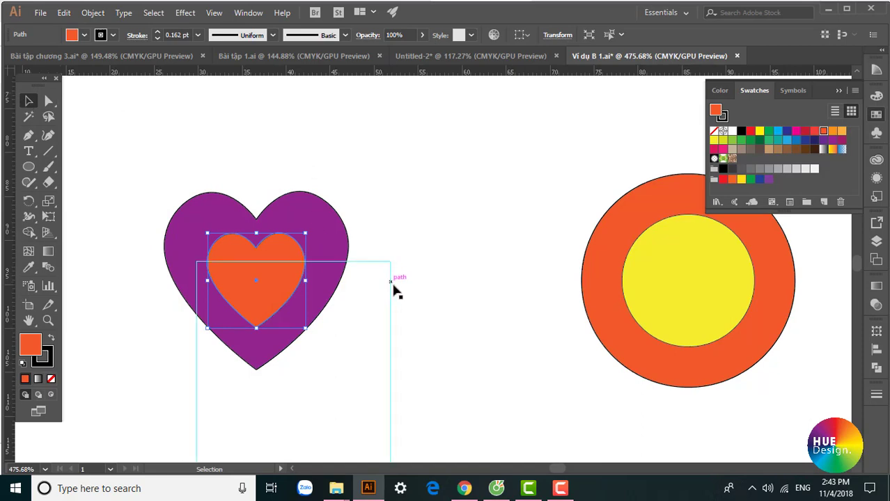
{"action": "left_click_drag", "start_coordinate": [360, 288], "coordinate": [417, 307]}
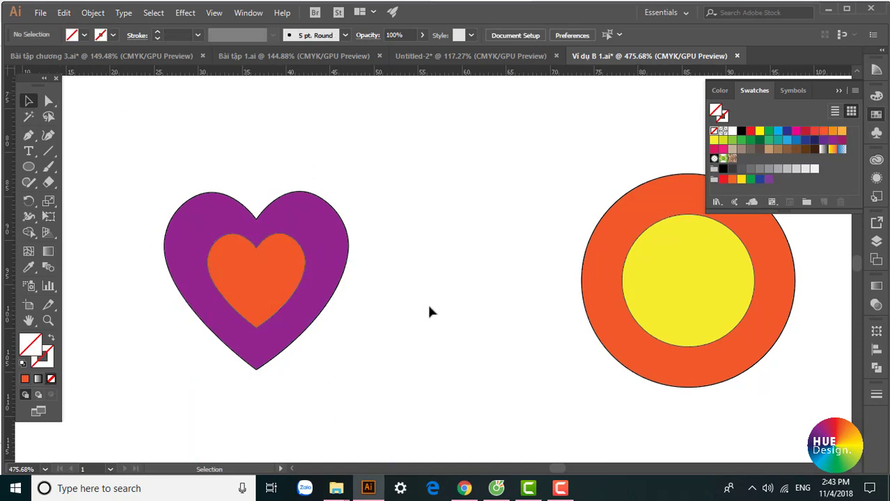
{"action": "left_click", "coordinate": [599, 300]}
{"action": "scroll", "coordinate": [556, 256], "scroll_direction": "right", "scroll_amount": 5}
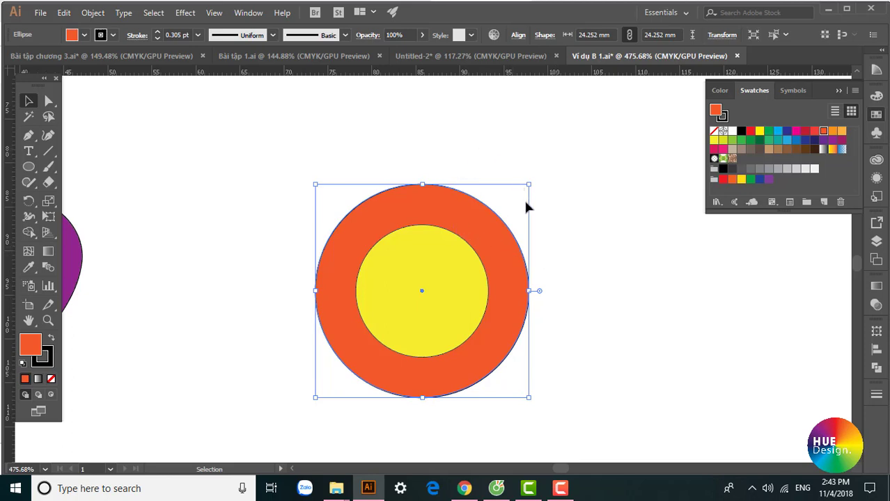
Step: Paste a black copy behind the orange circle and enlarge it to about 35.46 mm
{"action": "key", "text": "ctrl+c"}
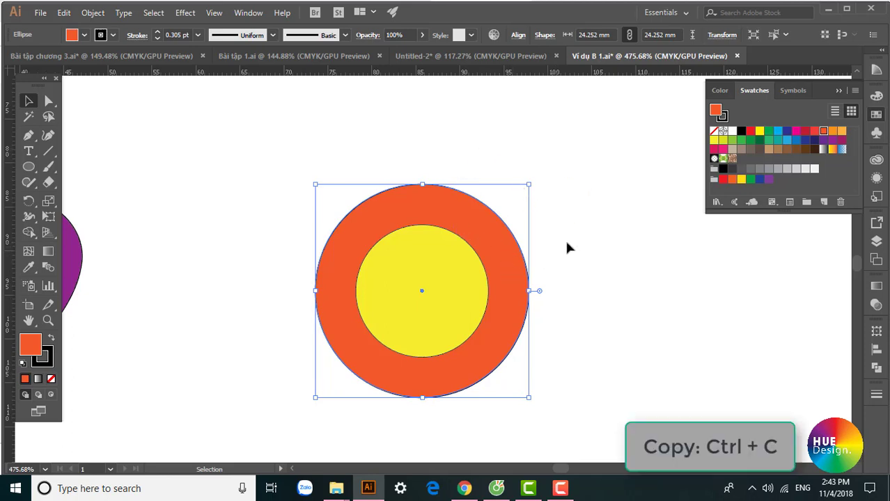
{"action": "key", "text": "ctrl+c"}
{"action": "key", "text": "ctrl+b"}
{"action": "left_click", "coordinate": [741, 130]}
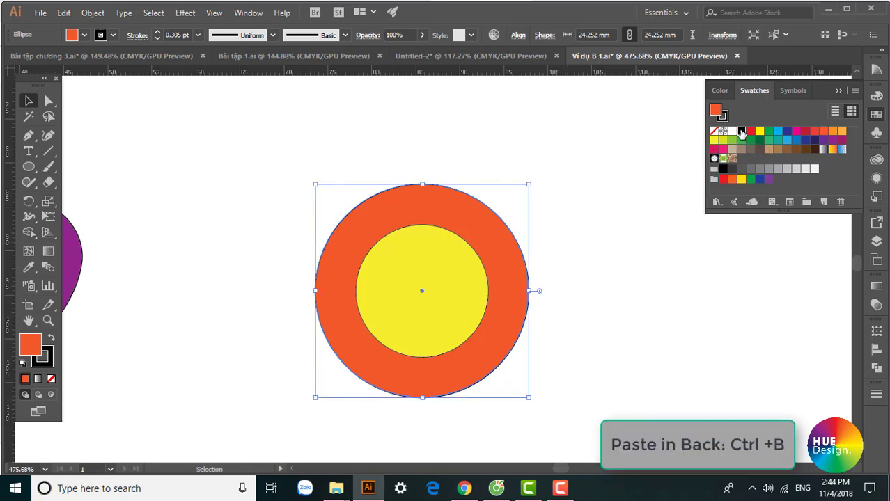
{"action": "left_click_drag", "start_coordinate": [531, 182], "coordinate": [607, 136]}
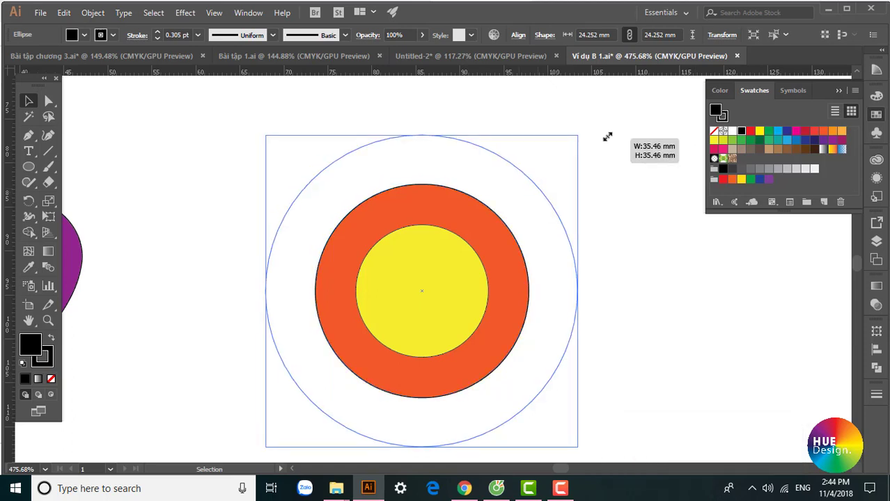
{"action": "left_click_drag", "start_coordinate": [607, 137], "coordinate": [605, 135]}
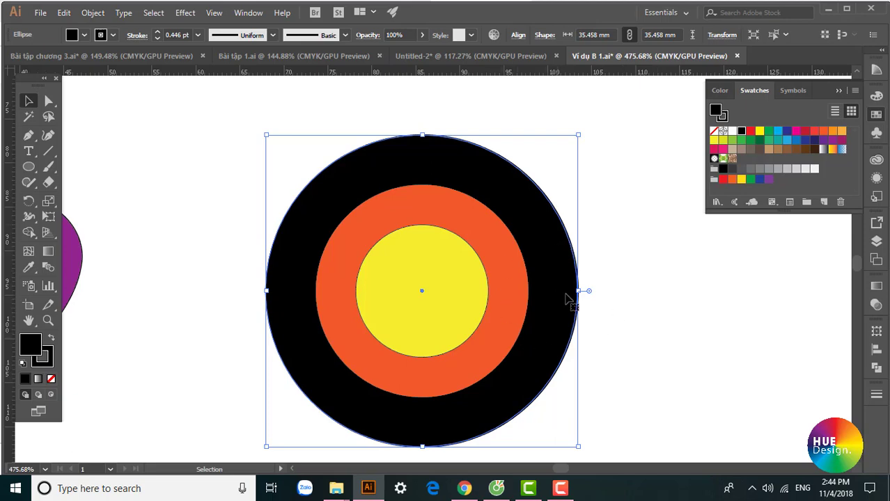
{"action": "left_click", "coordinate": [612, 322]}
{"action": "mouse_move", "coordinate": [303, 327]}
{"action": "left_mouse_down"}
{"action": "mouse_move", "coordinate": [487, 312]}
{"action": "mouse_move", "coordinate": [494, 298]}
{"action": "mouse_move", "coordinate": [282, 275]}
{"action": "left_mouse_up"}
Step: Turn the outer black ring dark grey and select all three target circles
{"action": "left_click", "coordinate": [251, 142]}
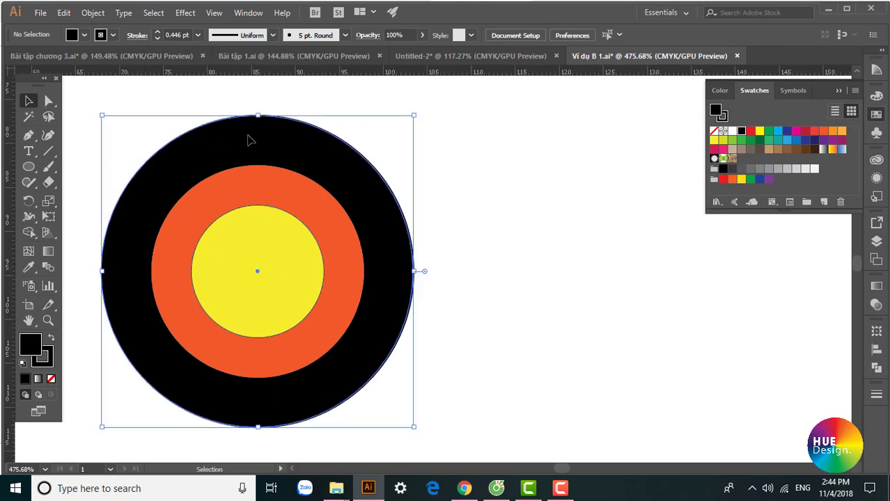
{"action": "left_click", "coordinate": [754, 177]}
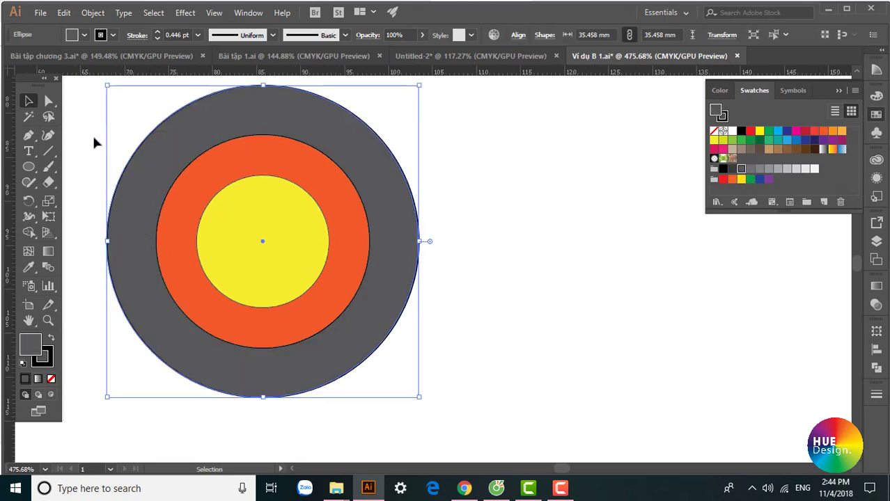
{"action": "left_click_drag", "start_coordinate": [93, 85], "coordinate": [458, 347]}
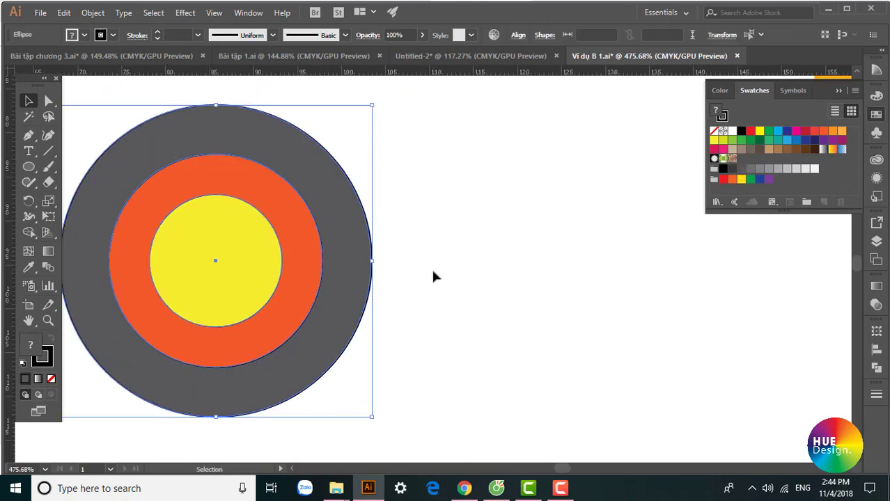
Step: Drag a level copy of the three-ring target to the right of the original
{"action": "left_click_drag", "start_coordinate": [232, 259], "coordinate": [605, 275]}
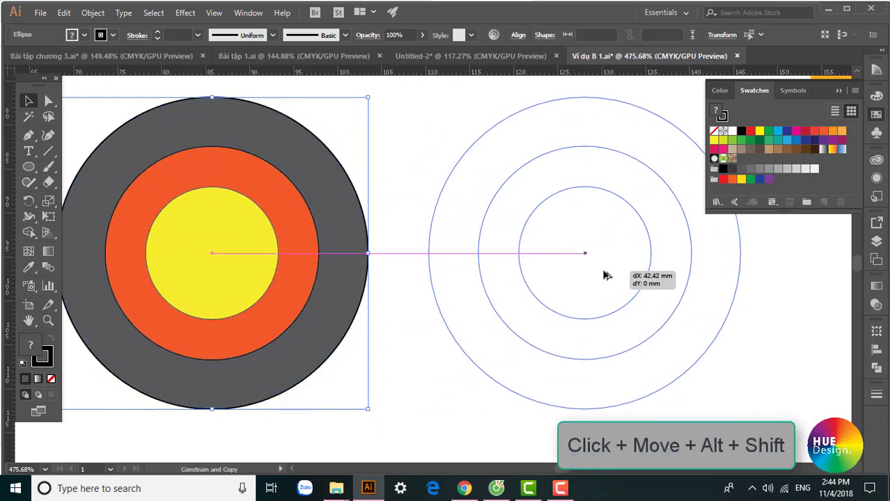
{"action": "left_click_drag", "start_coordinate": [605, 275], "coordinate": [598, 275]}
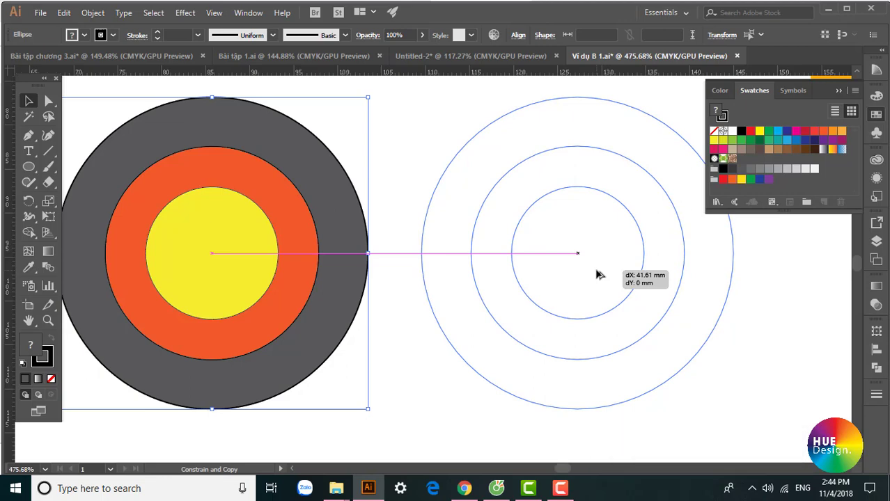
{"action": "left_click_drag", "start_coordinate": [598, 275], "coordinate": [596, 274]}
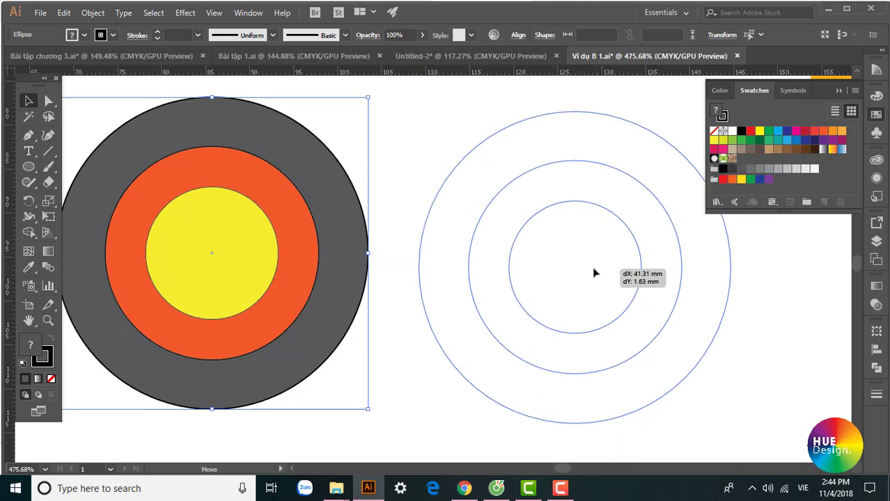
{"action": "mouse_move", "coordinate": [594, 273]}
{"action": "left_mouse_down"}
{"action": "mouse_move", "coordinate": [566, 255]}
{"action": "mouse_move", "coordinate": [631, 255]}
{"action": "mouse_move", "coordinate": [574, 221]}
{"action": "mouse_move", "coordinate": [575, 274]}
{"action": "mouse_move", "coordinate": [570, 221]}
{"action": "mouse_move", "coordinate": [585, 254]}
{"action": "mouse_move", "coordinate": [565, 258]}
{"action": "mouse_move", "coordinate": [601, 264]}
{"action": "mouse_move", "coordinate": [553, 269]}
{"action": "mouse_move", "coordinate": [581, 268]}
{"action": "left_mouse_up"}
{"action": "key", "text": "ctrl+minus"}
{"action": "key", "text": "ctrl+minus"}
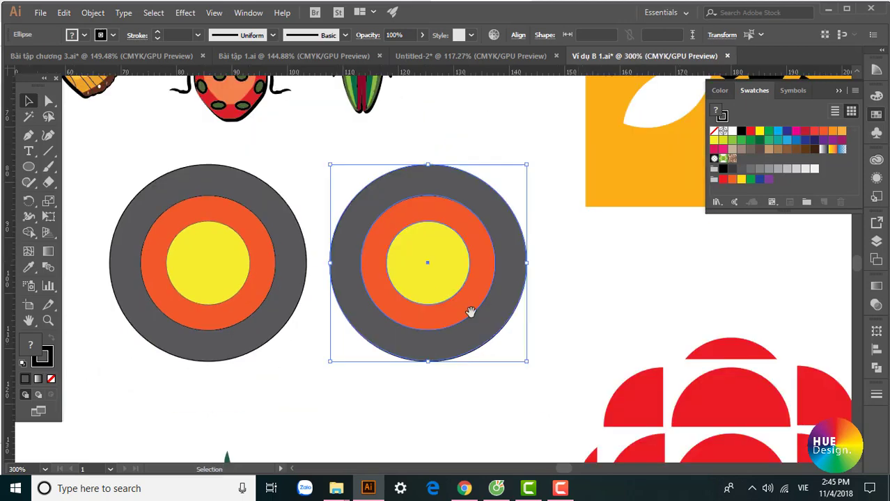
{"action": "left_click_drag", "start_coordinate": [471, 311], "coordinate": [552, 323]}
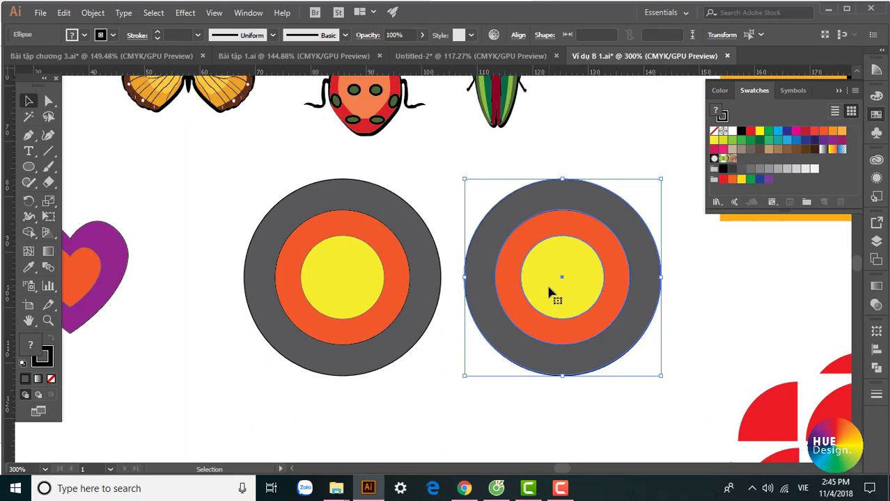
{"action": "left_click_drag", "start_coordinate": [532, 301], "coordinate": [622, 351]}
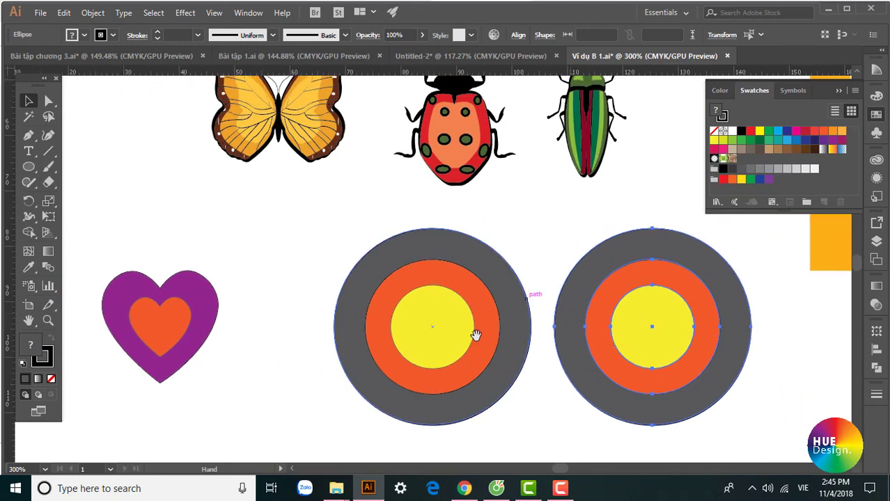
{"action": "mouse_move", "coordinate": [243, 295]}
{"action": "left_mouse_down"}
{"action": "mouse_move", "coordinate": [341, 315]}
{"action": "mouse_move", "coordinate": [343, 298]}
{"action": "left_mouse_up"}
{"action": "left_click", "coordinate": [63, 12]}
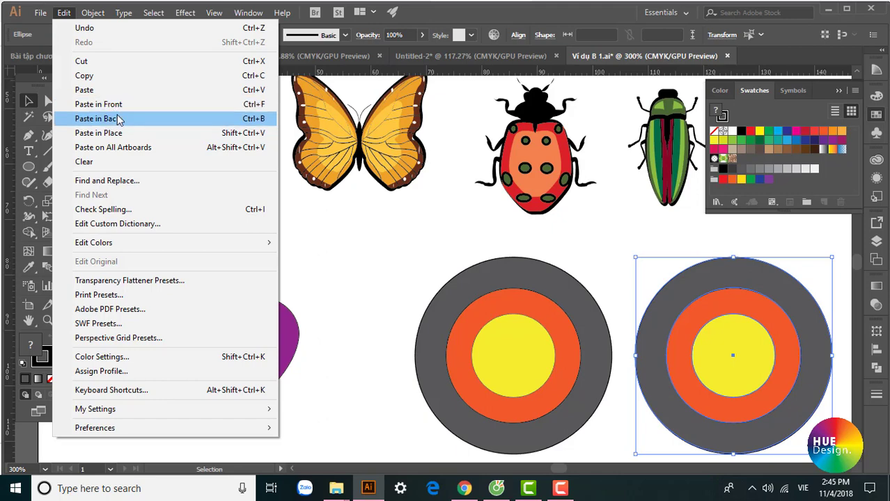
{"action": "left_click", "coordinate": [368, 288]}
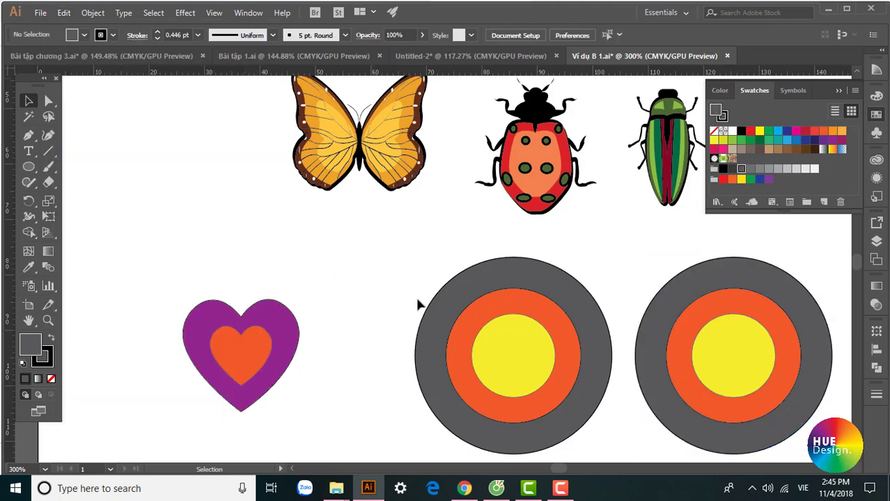
{"action": "left_click_drag", "start_coordinate": [339, 305], "coordinate": [447, 309]}
{"action": "left_click", "coordinate": [361, 337]}
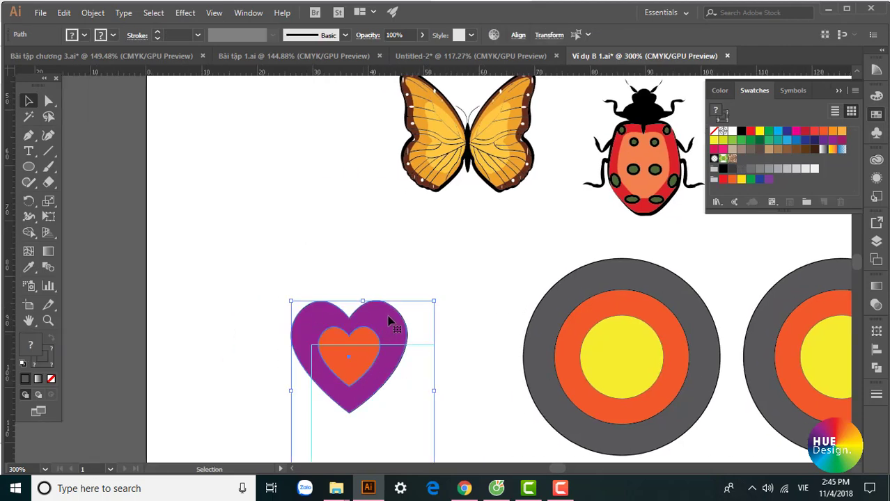
Step: Alt-drag a copy of the purple-and-orange heart to the left of the original
{"action": "left_click", "coordinate": [293, 283]}
{"action": "mouse_move", "coordinate": [349, 337]}
{"action": "left_mouse_down"}
{"action": "mouse_move", "coordinate": [232, 321]}
{"action": "mouse_move", "coordinate": [244, 333]}
{"action": "left_mouse_up"}
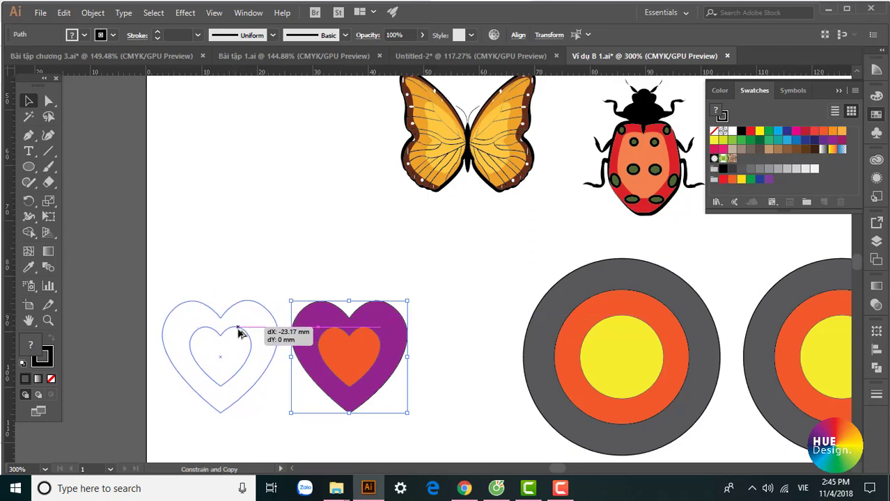
{"action": "mouse_move", "coordinate": [244, 334]}
{"action": "left_mouse_down"}
{"action": "mouse_move", "coordinate": [242, 203]}
{"action": "mouse_move", "coordinate": [353, 292]}
{"action": "mouse_move", "coordinate": [224, 205]}
{"action": "mouse_move", "coordinate": [332, 287]}
{"action": "mouse_move", "coordinate": [367, 261]}
{"action": "mouse_move", "coordinate": [362, 205]}
{"action": "mouse_move", "coordinate": [204, 223]}
{"action": "mouse_move", "coordinate": [210, 320]}
{"action": "mouse_move", "coordinate": [228, 219]}
{"action": "mouse_move", "coordinate": [250, 282]}
{"action": "left_mouse_up"}
{"action": "mouse_move", "coordinate": [645, 347]}
{"action": "left_mouse_down"}
{"action": "mouse_move", "coordinate": [502, 307]}
{"action": "mouse_move", "coordinate": [417, 247]}
{"action": "mouse_move", "coordinate": [427, 278]}
{"action": "mouse_move", "coordinate": [430, 254]}
{"action": "left_mouse_up"}
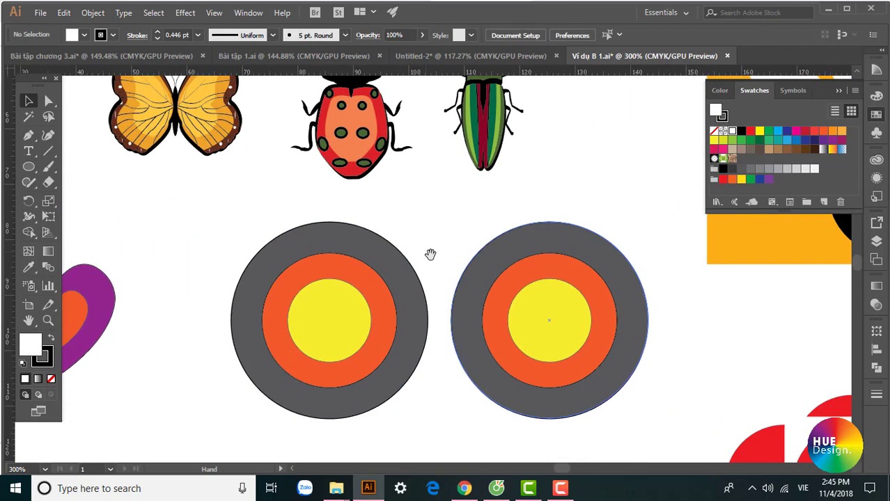
Step: Navigate around the target circles and set the zoom to 400%
{"action": "left_click", "coordinate": [564, 298]}
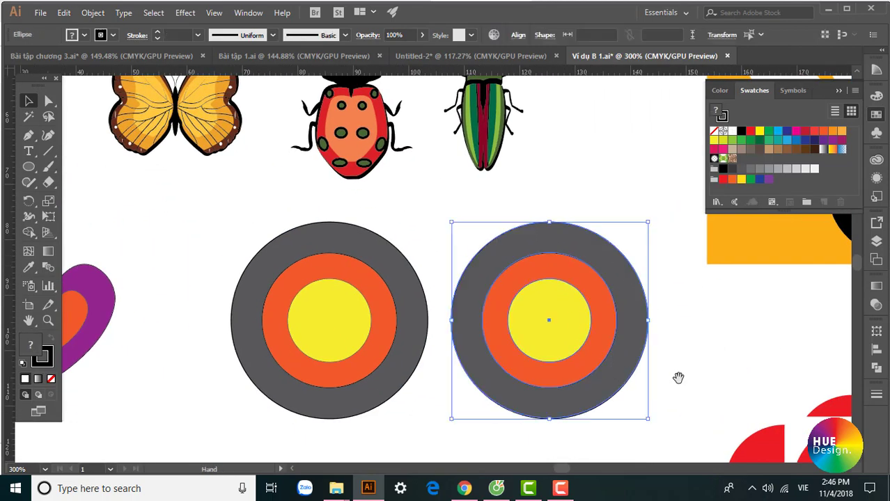
{"action": "left_click_drag", "start_coordinate": [678, 373], "coordinate": [547, 352]}
{"action": "mouse_move", "coordinate": [332, 223]}
{"action": "left_mouse_down"}
{"action": "mouse_move", "coordinate": [396, 284]}
{"action": "mouse_move", "coordinate": [474, 320]}
{"action": "mouse_move", "coordinate": [448, 321]}
{"action": "left_mouse_up"}
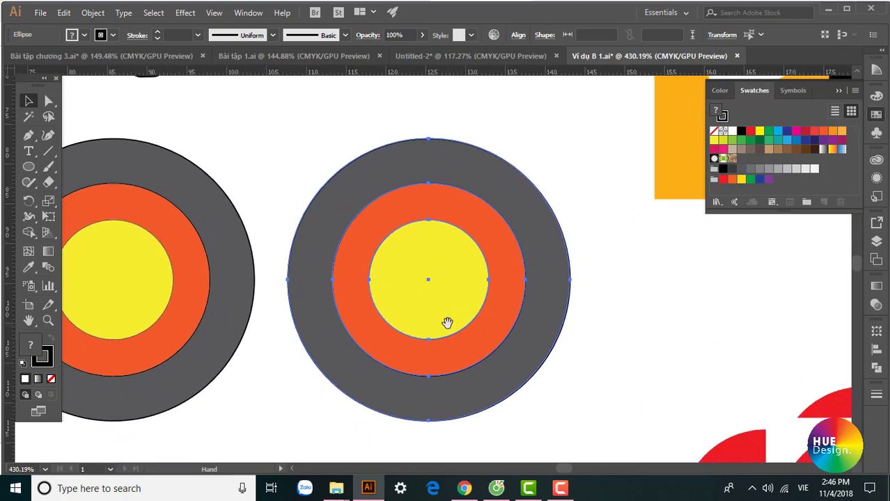
{"action": "left_click_drag", "start_coordinate": [423, 291], "coordinate": [584, 319]}
{"action": "key", "text": "ctrl+z"}
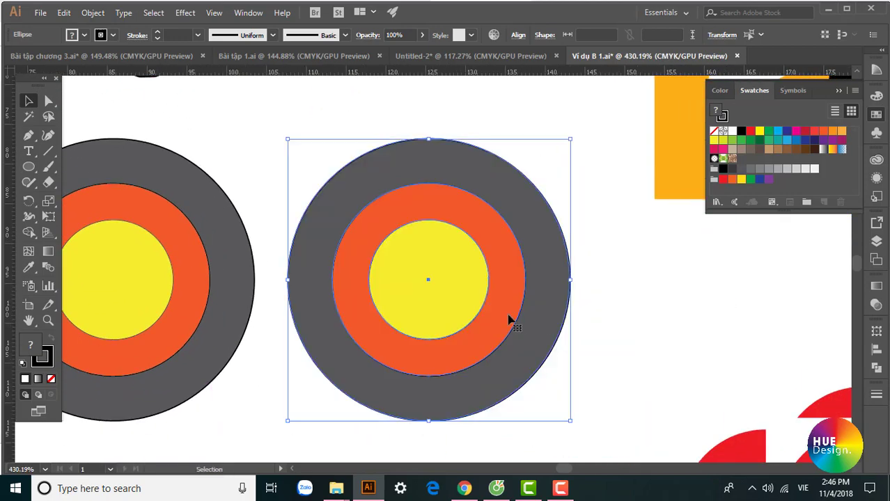
{"action": "key", "text": "space"}
{"action": "left_click_drag", "start_coordinate": [421, 333], "coordinate": [618, 352]}
{"action": "mouse_move", "coordinate": [136, 208]}
{"action": "left_mouse_down"}
{"action": "mouse_move", "coordinate": [436, 396]}
{"action": "mouse_move", "coordinate": [453, 390]}
{"action": "left_mouse_up"}
{"action": "left_click_drag", "start_coordinate": [303, 365], "coordinate": [468, 387]}
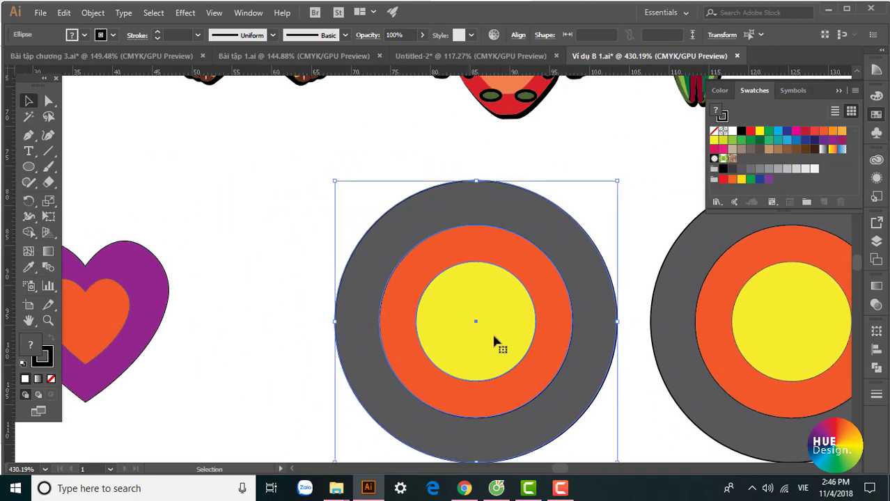
{"action": "key", "text": "ctrl+minus"}
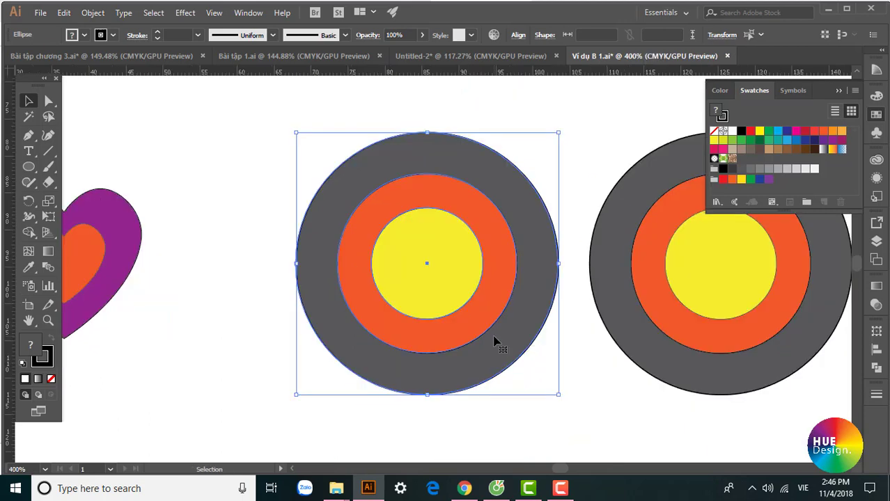
Step: Move the copied heart down and to the left
{"action": "left_click_drag", "start_coordinate": [493, 341], "coordinate": [655, 379]}
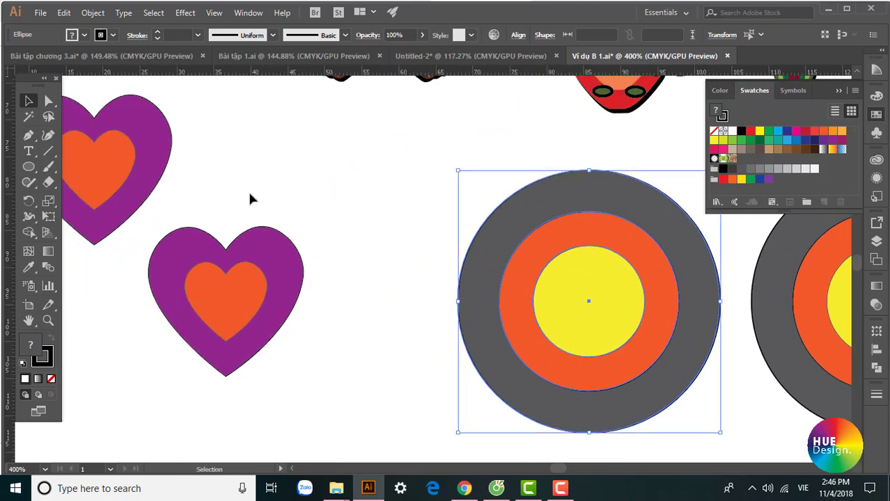
{"action": "left_click", "coordinate": [287, 278]}
{"action": "left_click", "coordinate": [244, 201]}
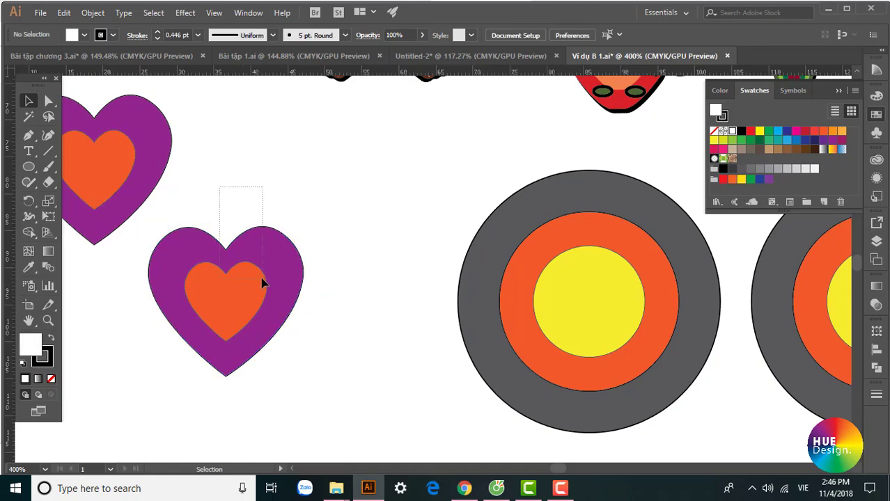
{"action": "mouse_move", "coordinate": [270, 259]}
{"action": "left_mouse_down"}
{"action": "mouse_move", "coordinate": [140, 318]}
{"action": "mouse_move", "coordinate": [131, 312]}
{"action": "left_mouse_up"}
Step: Select the three concentric target circles and move them to the right
{"action": "left_click_drag", "start_coordinate": [303, 216], "coordinate": [502, 327]}
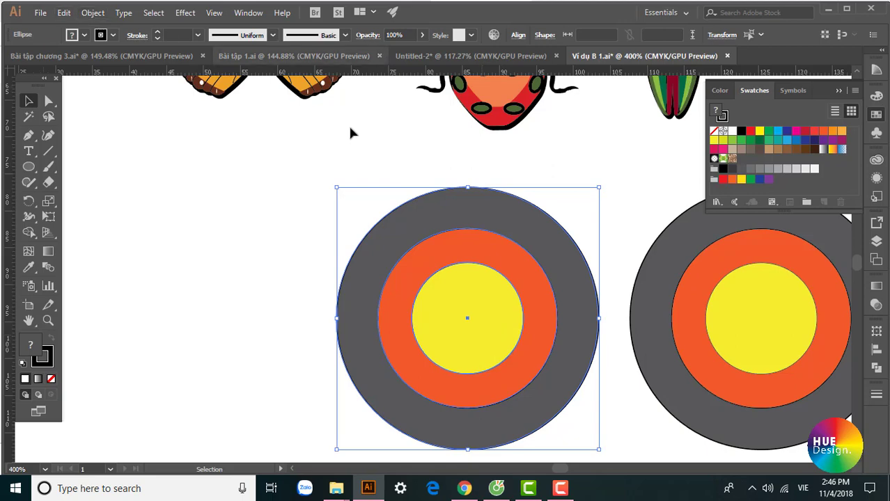
{"action": "left_click_drag", "start_coordinate": [407, 302], "coordinate": [536, 281]}
{"action": "left_click", "coordinate": [491, 168]}
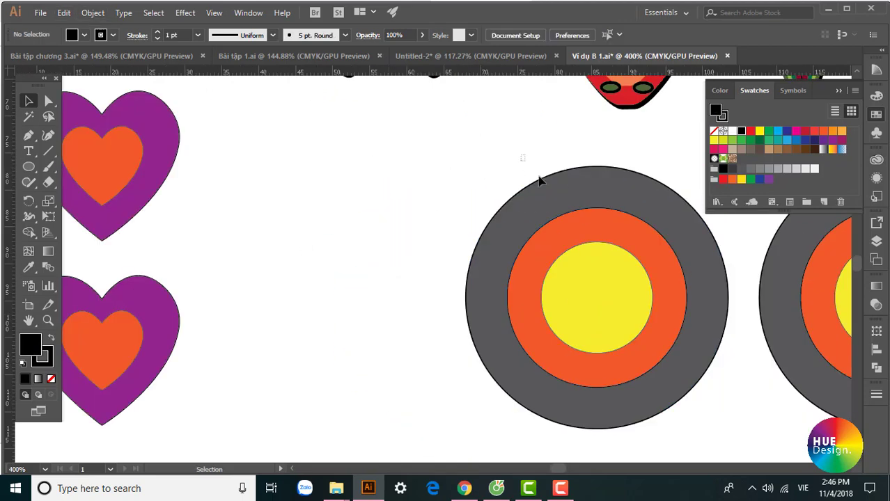
{"action": "left_click_drag", "start_coordinate": [539, 181], "coordinate": [669, 308]}
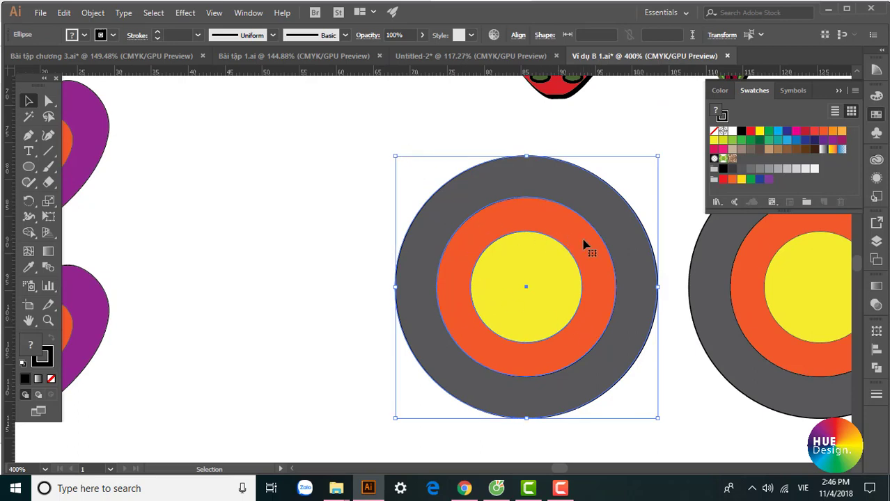
{"action": "left_click_drag", "start_coordinate": [585, 246], "coordinate": [639, 348]}
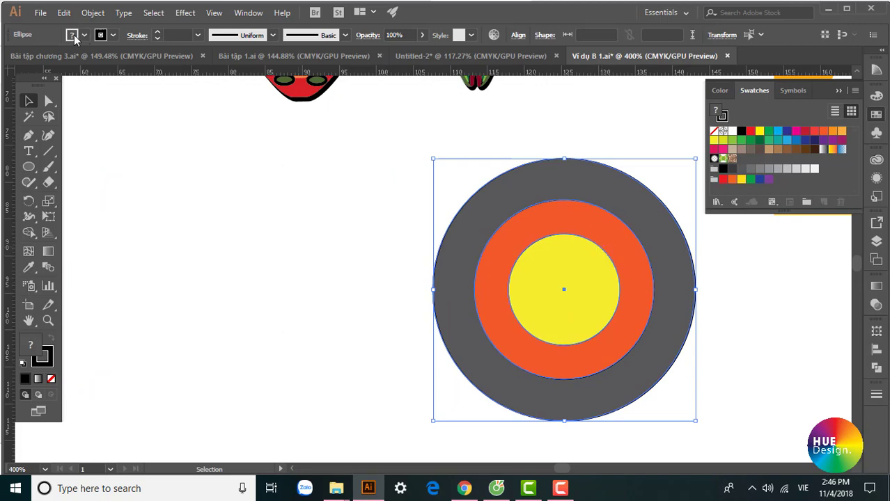
Step: Group the three target circles via Object > Group, then drag the group left and back right
{"action": "left_click", "coordinate": [92, 13]}
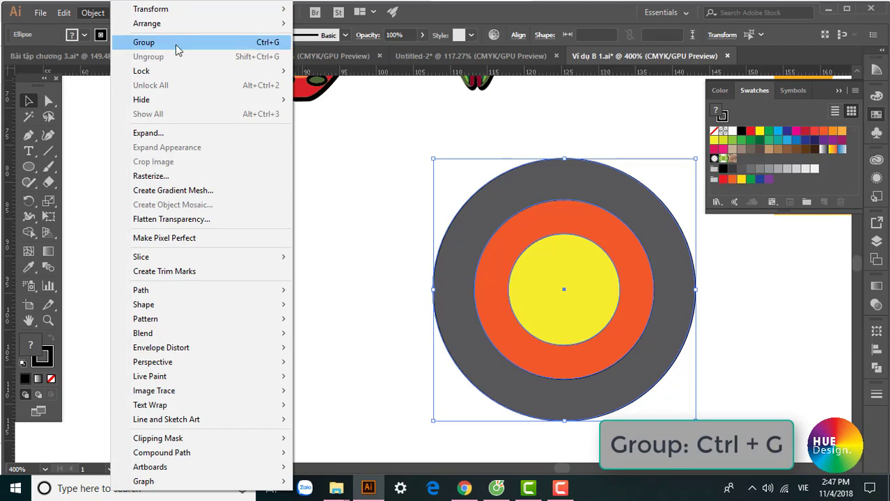
{"action": "left_click", "coordinate": [172, 45]}
{"action": "mouse_move", "coordinate": [590, 285]}
{"action": "left_mouse_down"}
{"action": "mouse_move", "coordinate": [573, 292]}
{"action": "mouse_move", "coordinate": [216, 295]}
{"action": "left_mouse_up"}
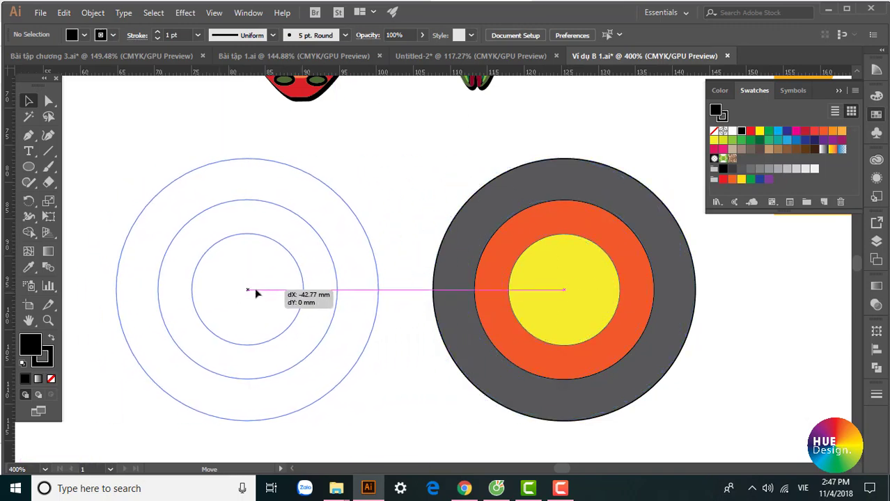
{"action": "left_click_drag", "start_coordinate": [215, 296], "coordinate": [253, 291]}
{"action": "left_click", "coordinate": [406, 305]}
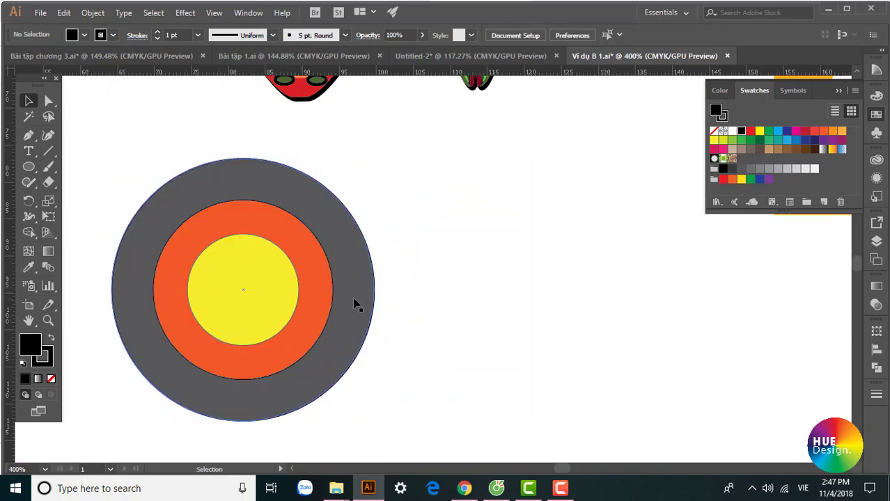
{"action": "mouse_move", "coordinate": [367, 301]}
{"action": "left_mouse_down"}
{"action": "mouse_move", "coordinate": [443, 308]}
{"action": "mouse_move", "coordinate": [734, 299]}
{"action": "left_mouse_up"}
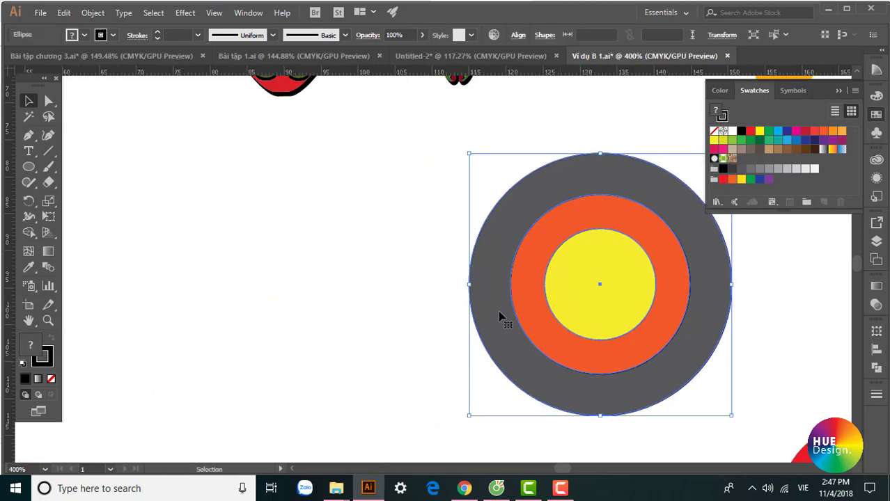
Step: Ungroup the target circles and drag the grey circle out to the left
{"action": "left_click", "coordinate": [95, 15]}
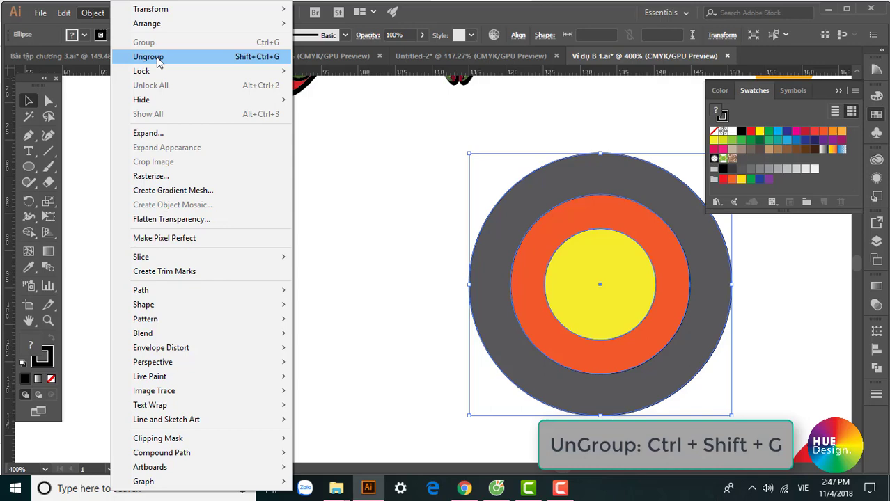
{"action": "left_click", "coordinate": [158, 59]}
{"action": "left_click_drag", "start_coordinate": [471, 285], "coordinate": [272, 286]}
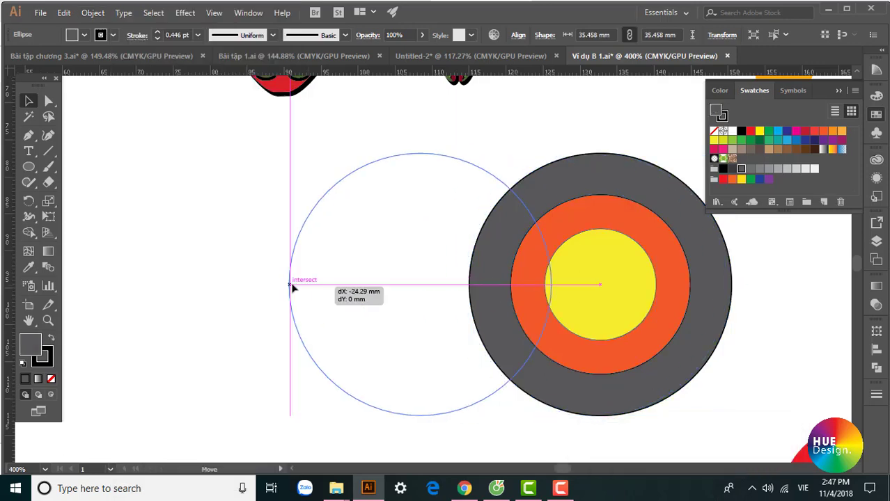
{"action": "left_click_drag", "start_coordinate": [691, 312], "coordinate": [587, 313]}
Step: Select the yellow centre circle and bring up the Object menu's lock options
{"action": "left_click", "coordinate": [645, 336]}
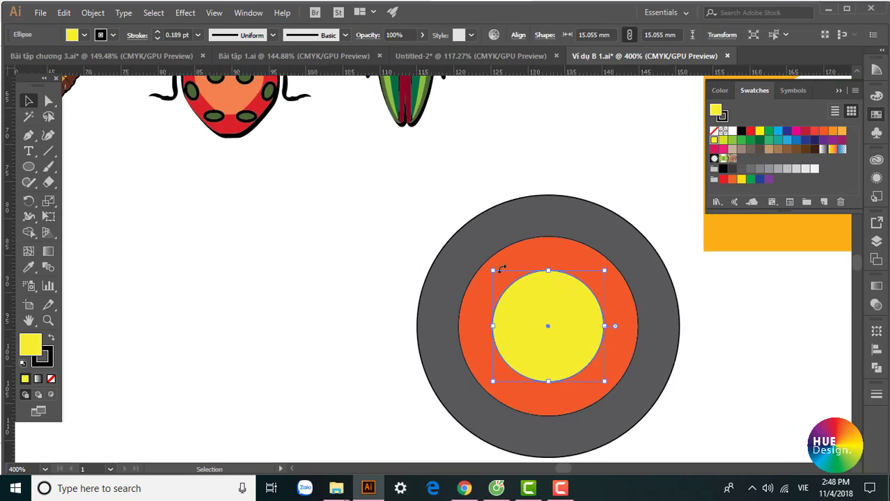
{"action": "left_click", "coordinate": [651, 367]}
{"action": "left_click", "coordinate": [556, 296]}
{"action": "left_click", "coordinate": [92, 13]}
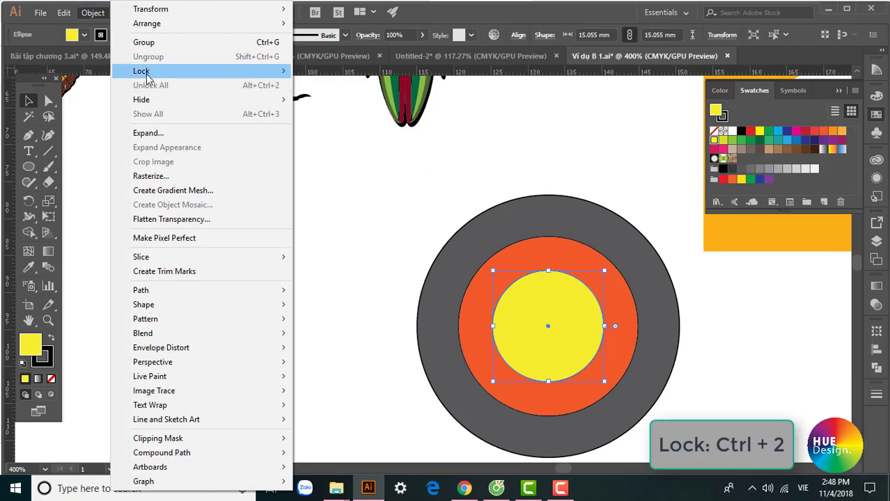
{"action": "mouse_move", "coordinate": [141, 71]}
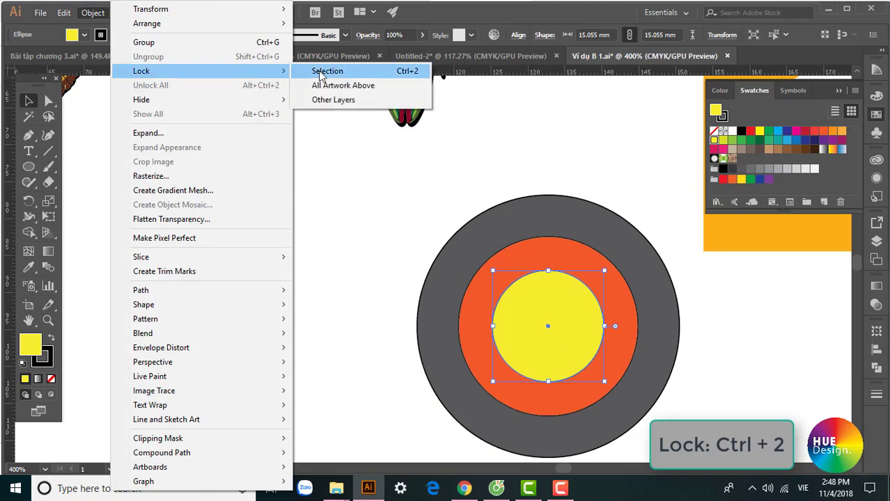
{"action": "left_click", "coordinate": [328, 71]}
{"action": "left_click", "coordinate": [533, 318]}
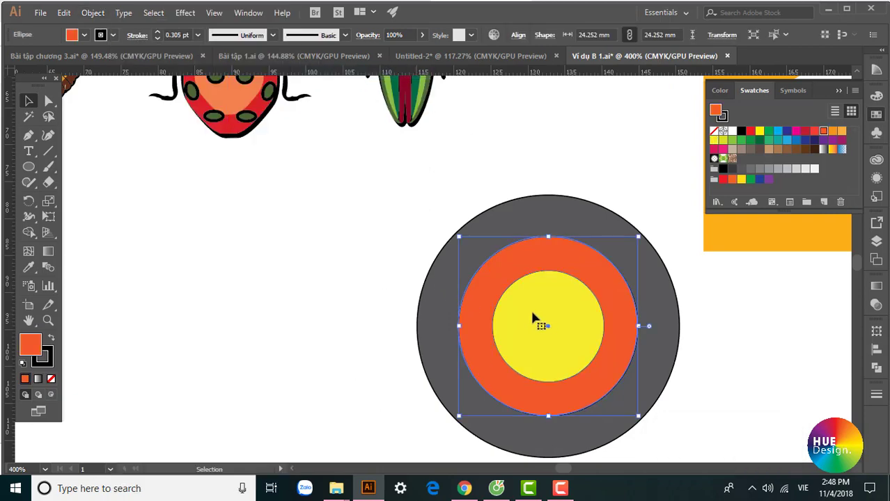
{"action": "left_click_drag", "start_coordinate": [548, 299], "coordinate": [524, 276]}
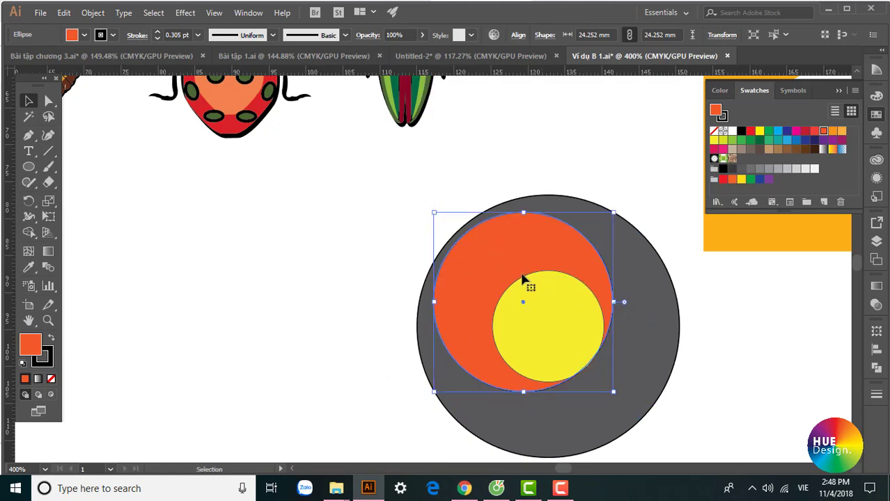
{"action": "key", "text": "ctrl+z"}
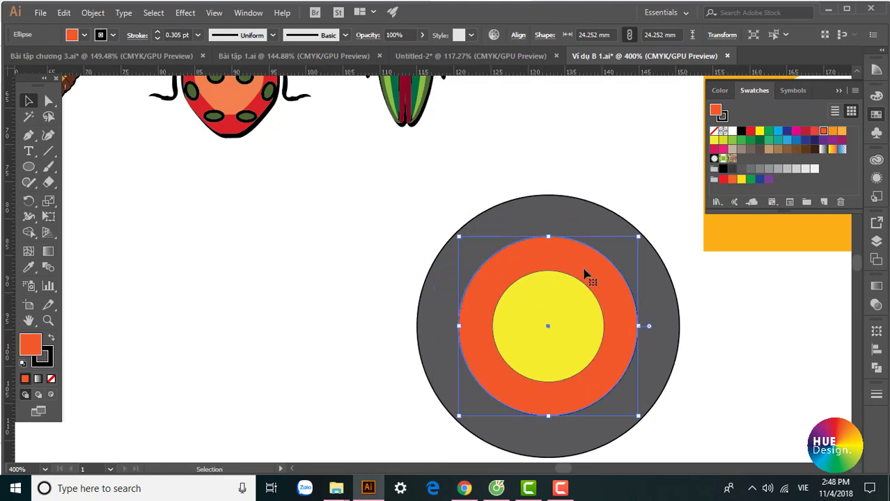
{"action": "left_click_drag", "start_coordinate": [585, 275], "coordinate": [449, 233]}
{"action": "key", "text": "ctrl+z"}
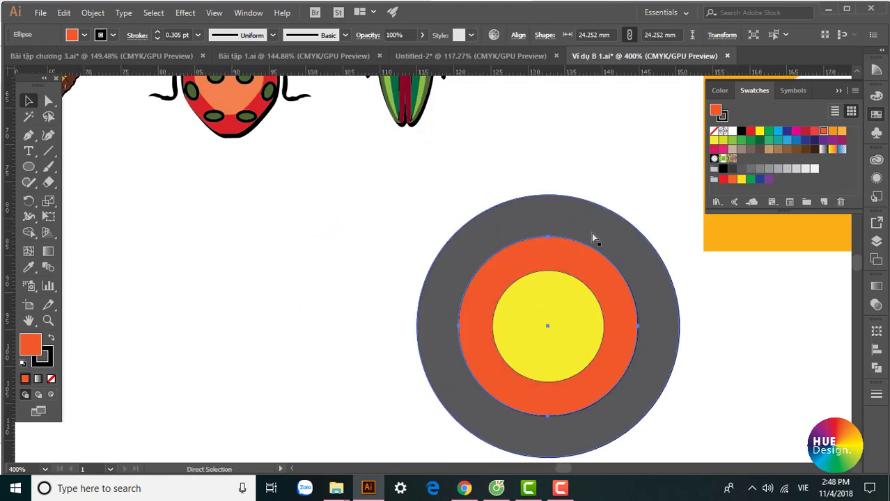
{"action": "left_click_drag", "start_coordinate": [540, 218], "coordinate": [406, 219]}
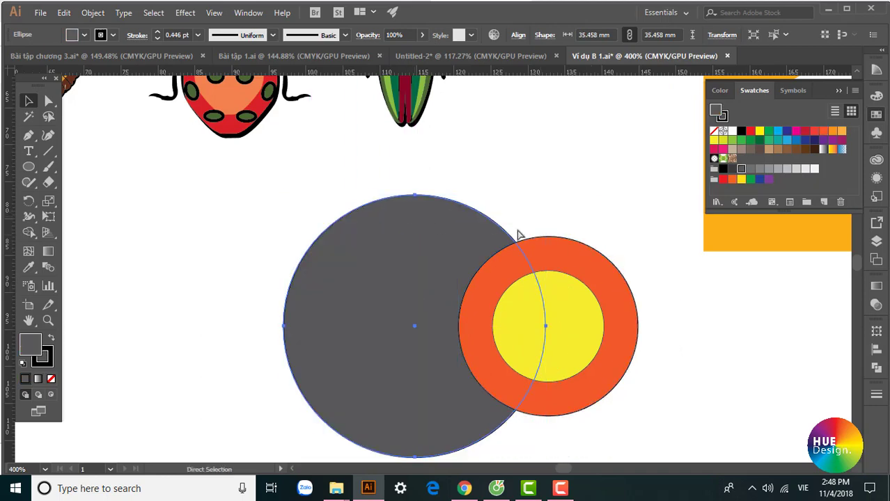
{"action": "key", "text": "ctrl+z"}
{"action": "left_click", "coordinate": [713, 360]}
{"action": "scroll", "coordinate": [627, 334], "scroll_direction": "down", "scroll_amount": 1}
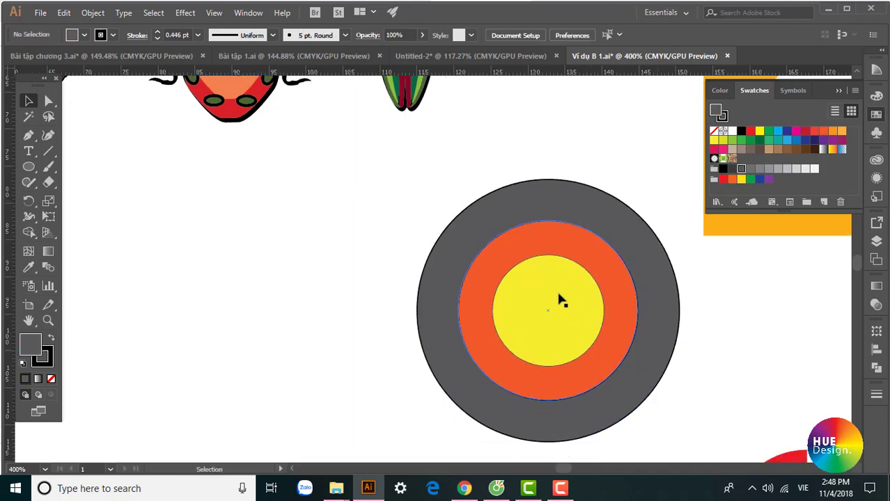
{"action": "left_click_drag", "start_coordinate": [557, 242], "coordinate": [446, 243]}
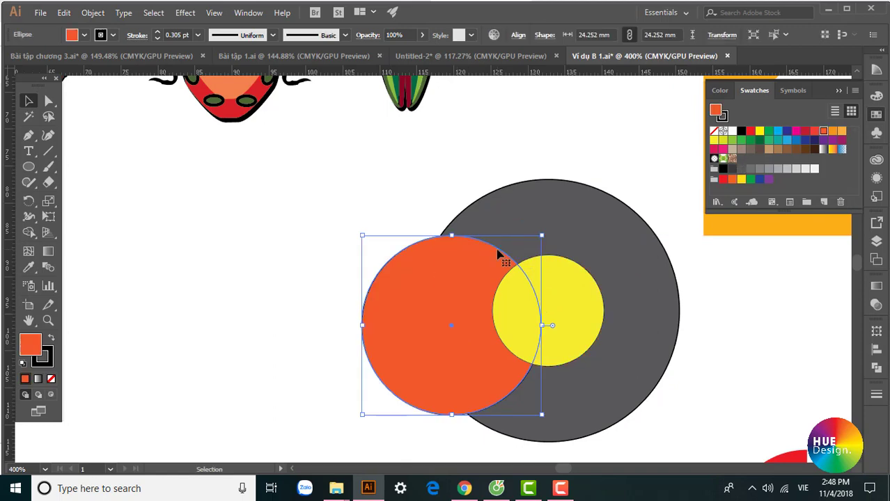
{"action": "key", "text": "ctrl+z"}
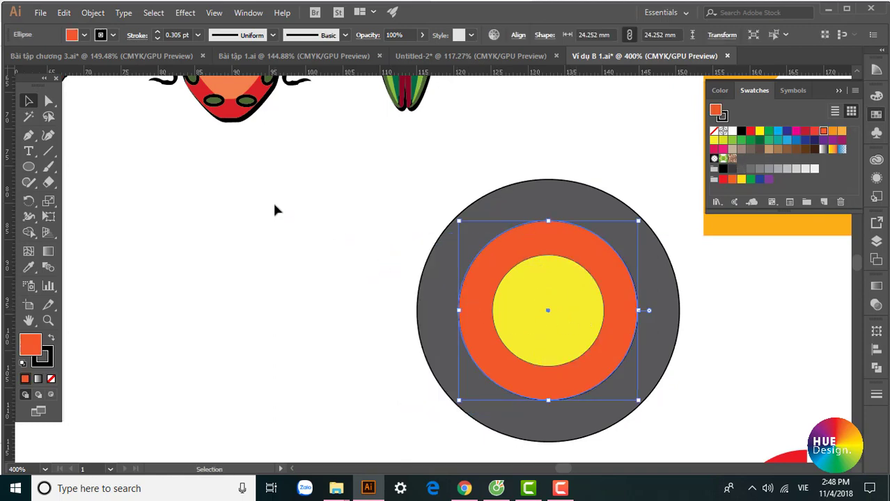
{"action": "left_click", "coordinate": [275, 211]}
{"action": "left_click", "coordinate": [93, 12]}
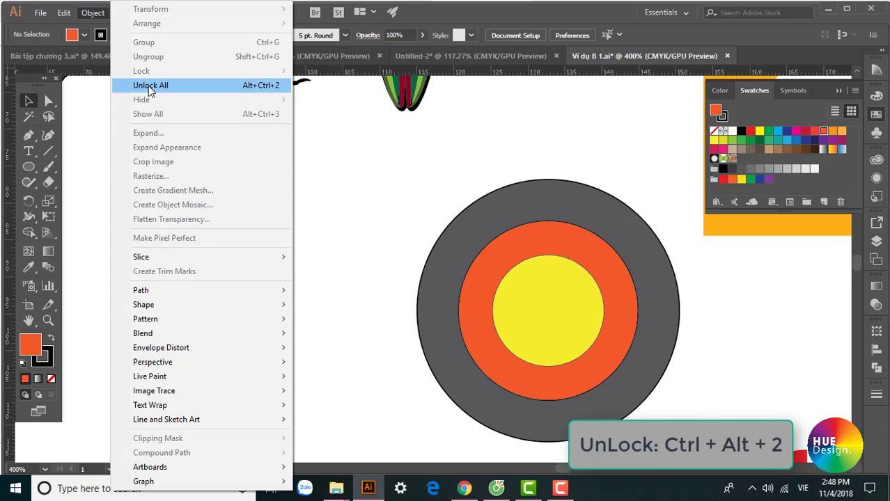
{"action": "left_click", "coordinate": [149, 86]}
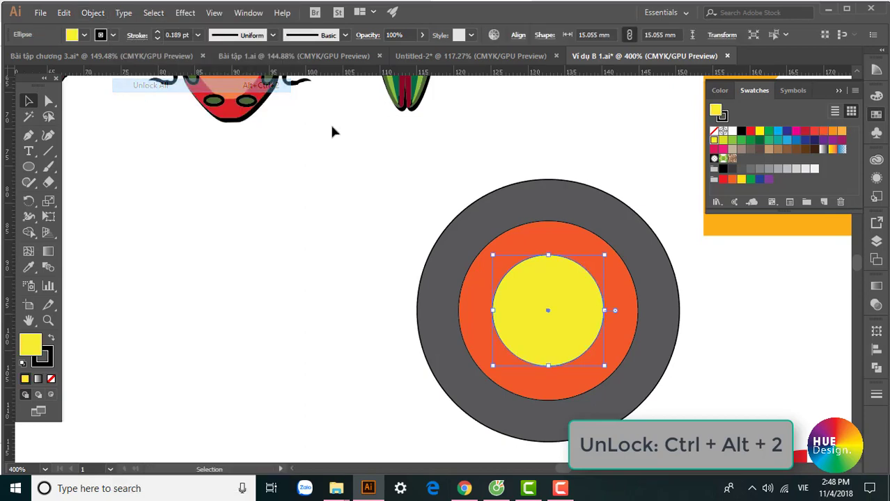
{"action": "left_click", "coordinate": [314, 304]}
{"action": "left_click_drag", "start_coordinate": [532, 314], "coordinate": [540, 328]}
{"action": "left_click", "coordinate": [332, 312]}
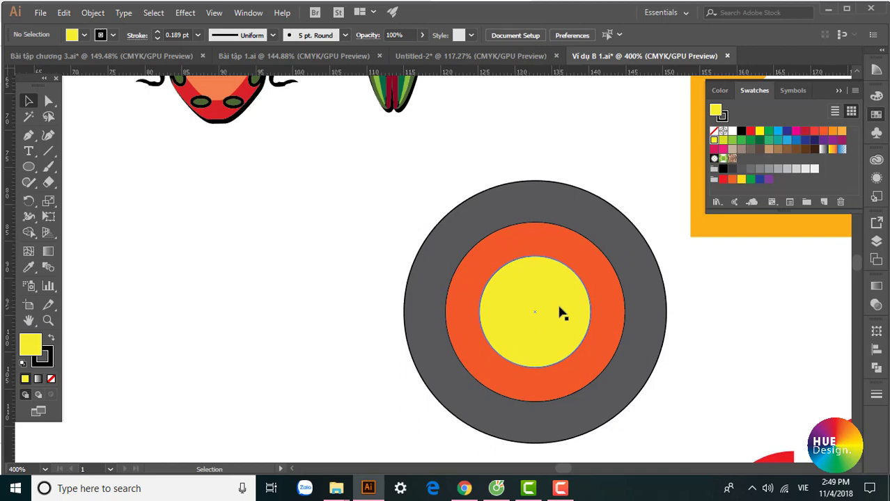
{"action": "left_click_drag", "start_coordinate": [355, 286], "coordinate": [572, 298]}
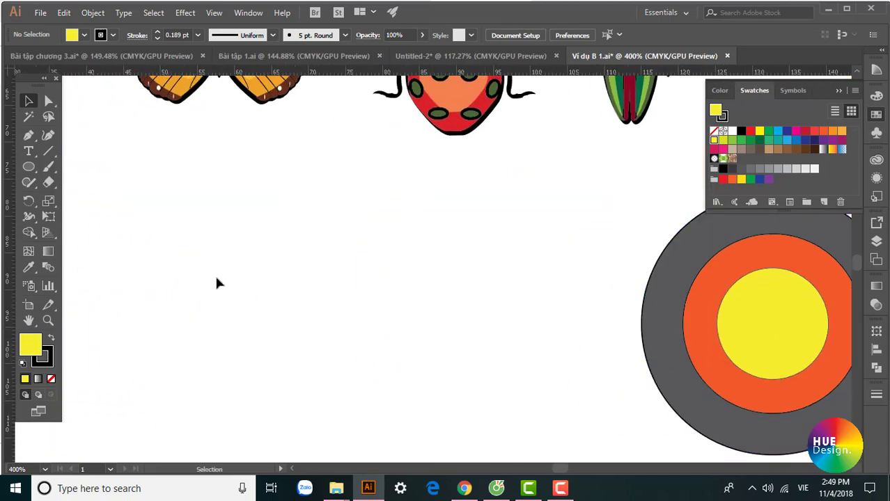
Step: Place bold 'Lorem ipsum' placeholder text on the artboard
{"action": "left_click", "coordinate": [28, 151]}
{"action": "left_click", "coordinate": [157, 228]}
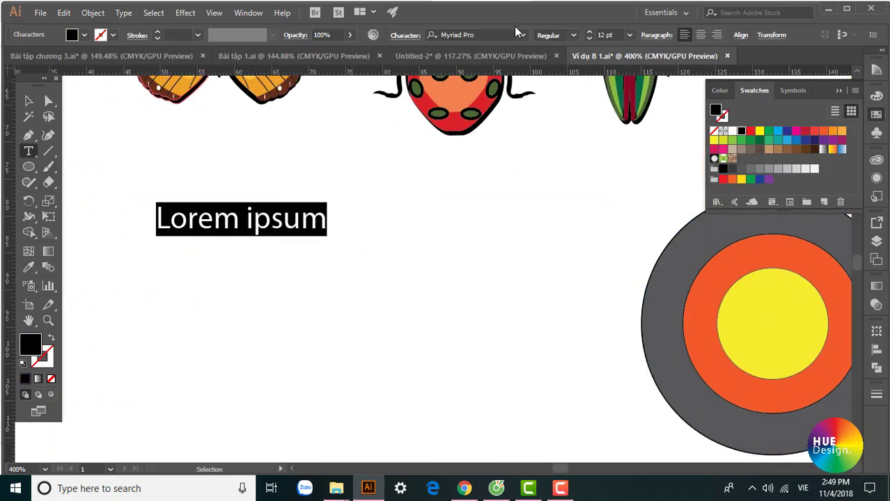
{"action": "left_click", "coordinate": [575, 36]}
{"action": "left_click", "coordinate": [555, 281]}
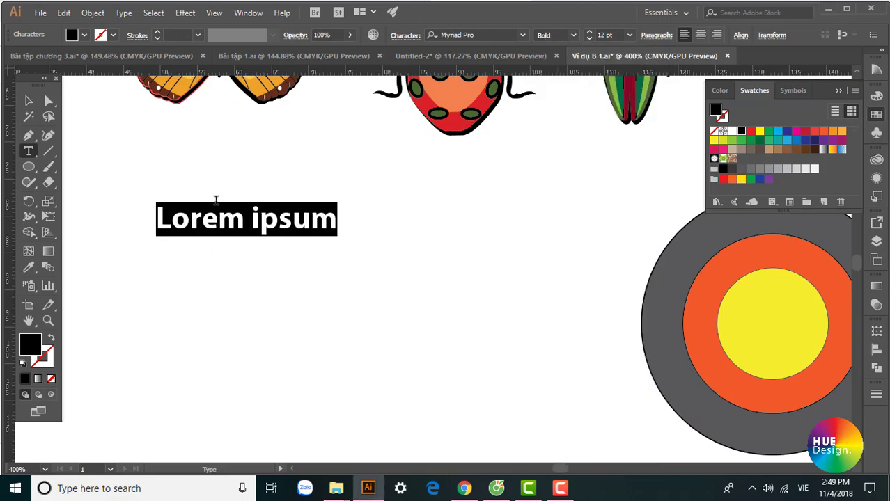
{"action": "left_click", "coordinate": [32, 100]}
Step: Make a red copy of the text, offset slightly down and right of the black one
{"action": "left_click", "coordinate": [154, 176]}
{"action": "scroll", "coordinate": [190, 180], "scroll_direction": "up", "scroll_amount": 2}
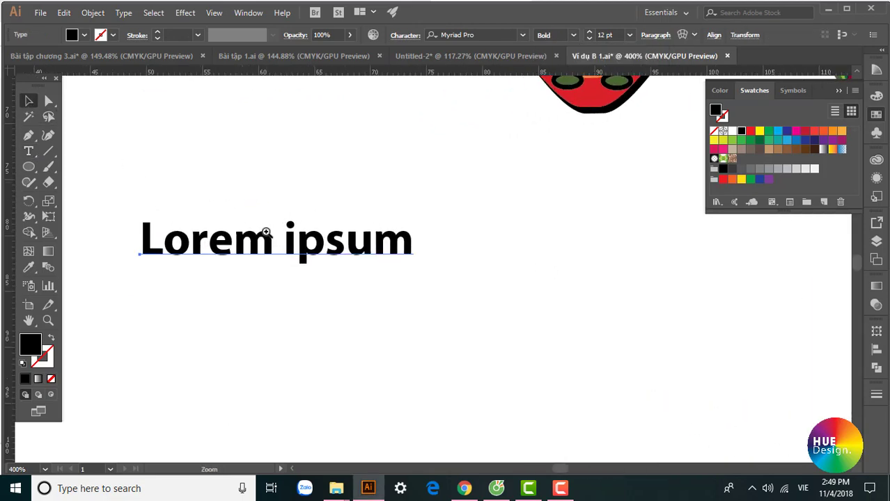
{"action": "left_click", "coordinate": [264, 249]}
{"action": "left_click_drag", "start_coordinate": [263, 249], "coordinate": [266, 252]}
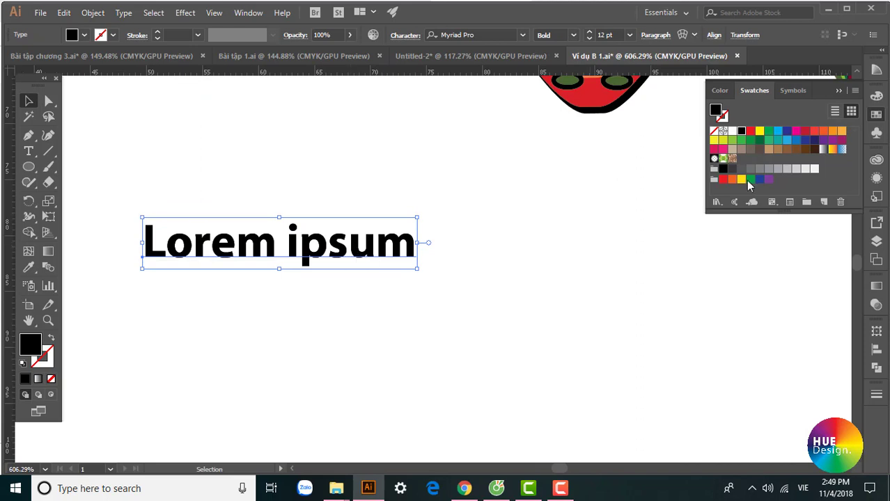
{"action": "left_click", "coordinate": [750, 132]}
{"action": "left_click_drag", "start_coordinate": [353, 256], "coordinate": [358, 262]}
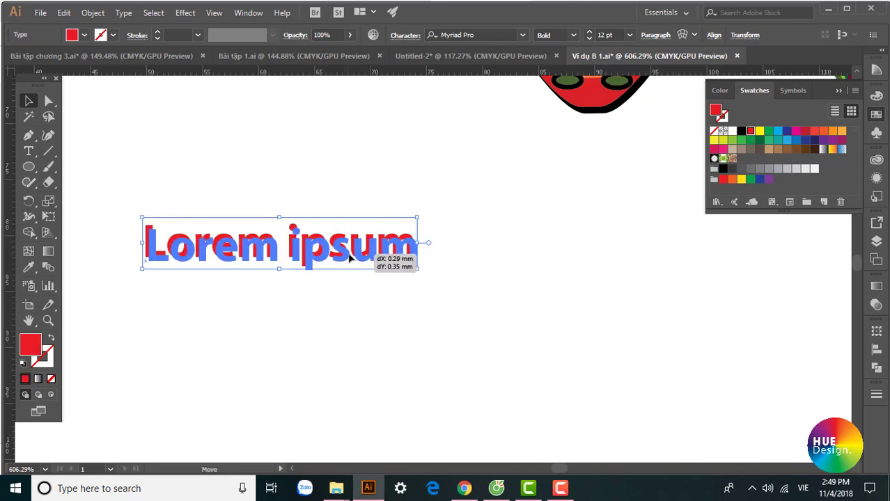
{"action": "left_click", "coordinate": [506, 249]}
Step: Reselect the red 'Lorem ipsum' text and bring up the commands for hiding objects
{"action": "scroll", "coordinate": [348, 244], "scroll_direction": "left", "scroll_amount": 2}
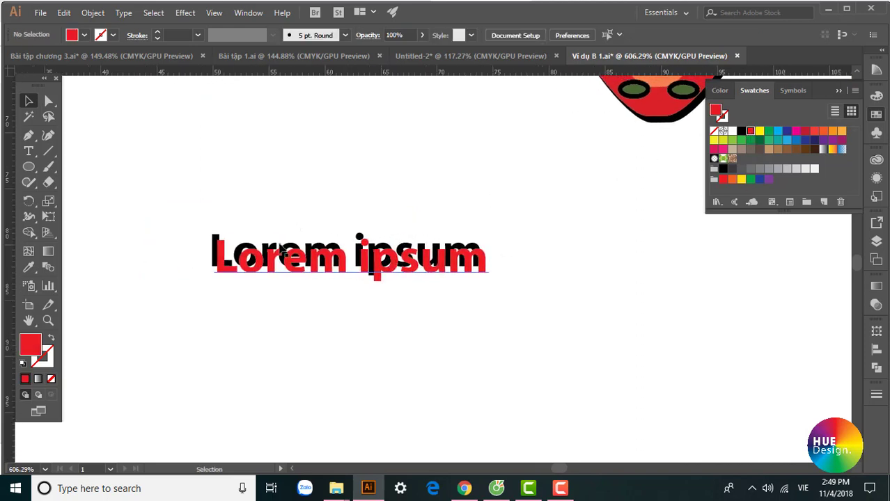
{"action": "left_click", "coordinate": [217, 266]}
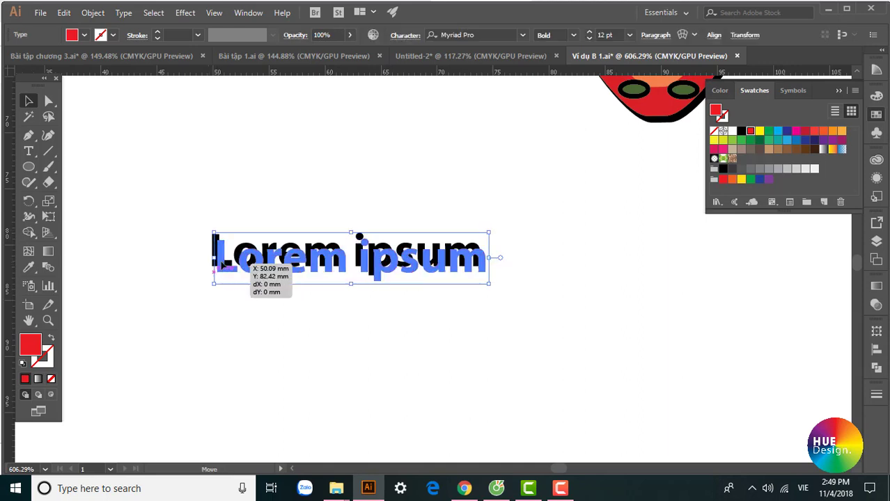
{"action": "left_click", "coordinate": [558, 262]}
{"action": "left_click", "coordinate": [418, 271]}
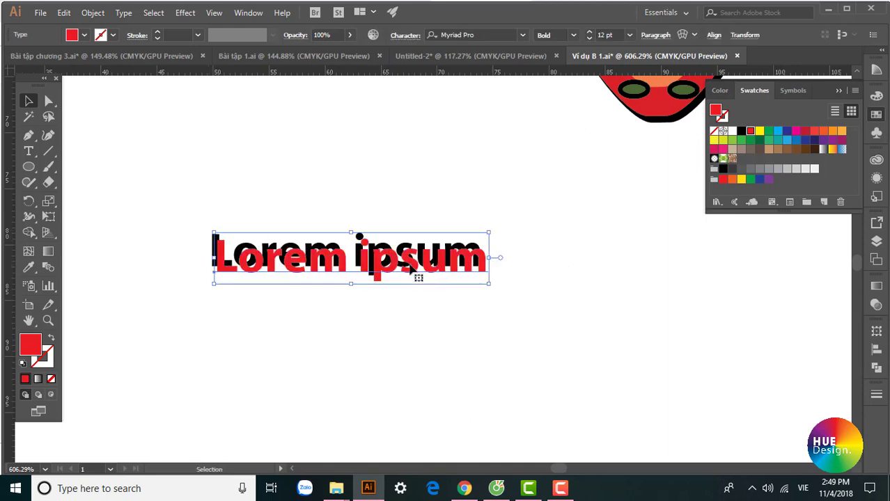
{"action": "scroll", "coordinate": [278, 234], "scroll_direction": "up", "scroll_amount": 3}
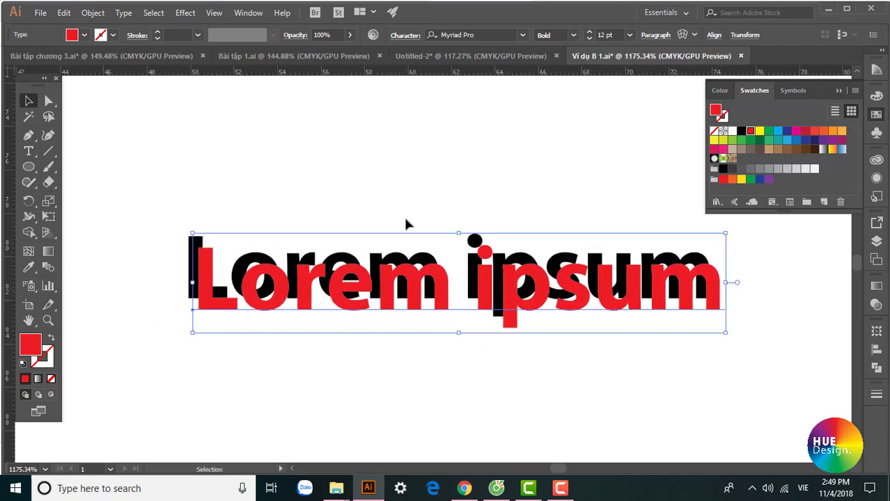
{"action": "left_click", "coordinate": [93, 12]}
{"action": "mouse_move", "coordinate": [141, 100]}
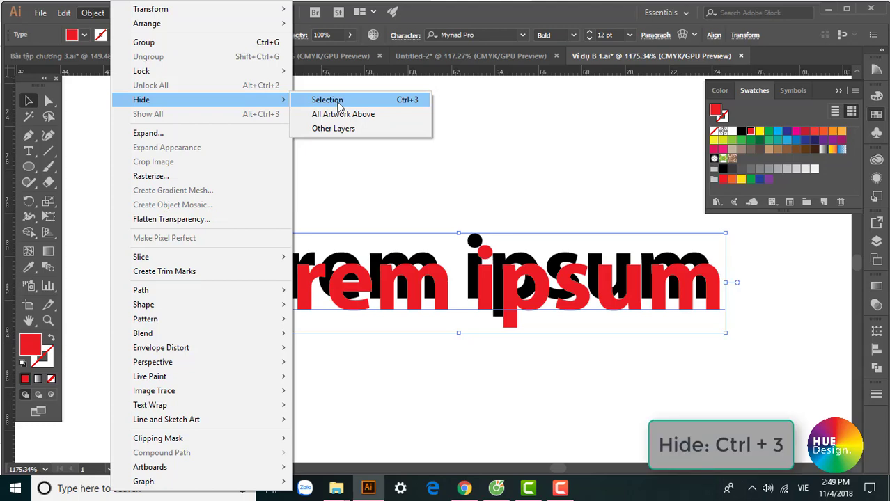
{"action": "left_click", "coordinate": [339, 101]}
{"action": "left_click", "coordinate": [472, 285]}
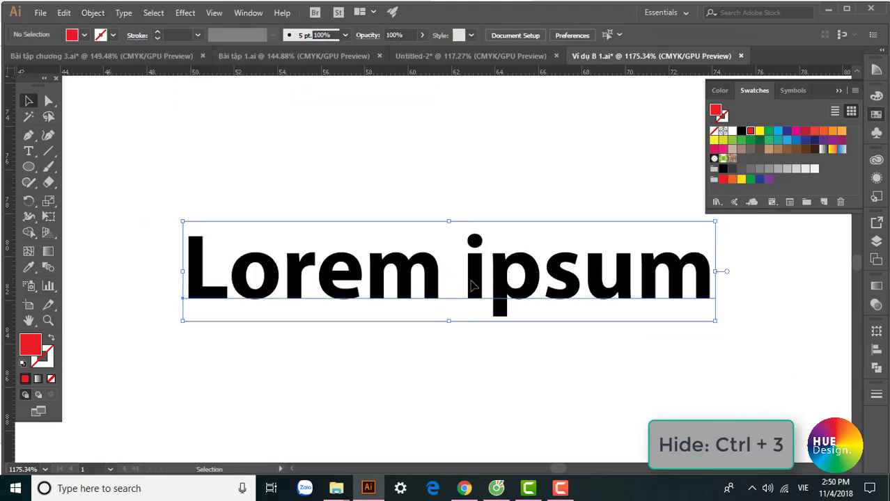
{"action": "key", "text": "t"}
{"action": "left_click", "coordinate": [220, 275]}
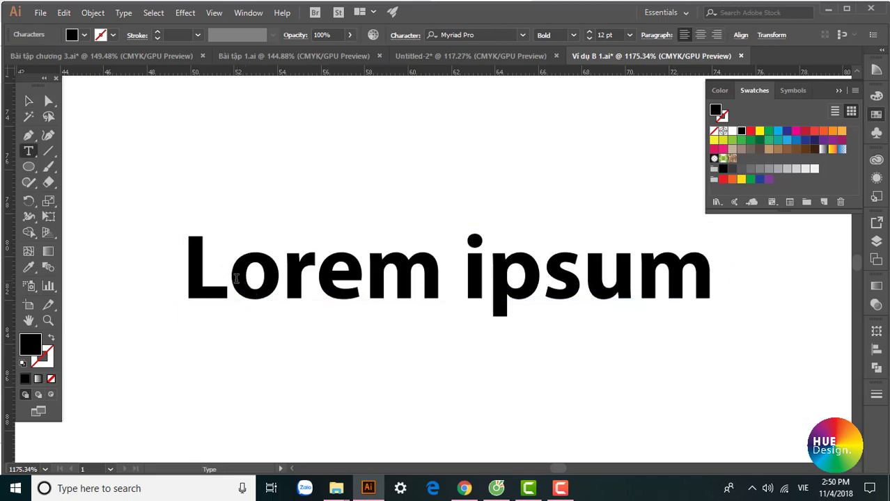
{"action": "left_click_drag", "start_coordinate": [236, 278], "coordinate": [631, 281]}
{"action": "left_click_drag", "start_coordinate": [171, 268], "coordinate": [725, 287]}
{"action": "left_click", "coordinate": [275, 192], "text": "ctrl"}
{"action": "mouse_move", "coordinate": [122, 183]}
{"action": "left_mouse_down"}
{"action": "mouse_move", "coordinate": [729, 319]}
{"action": "mouse_move", "coordinate": [755, 317]}
{"action": "left_mouse_up"}
{"action": "left_click", "coordinate": [302, 174]}
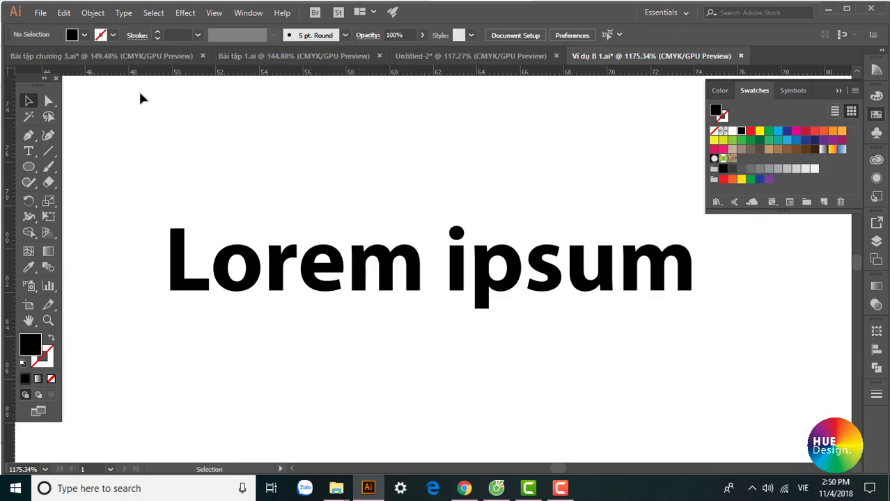
{"action": "left_click", "coordinate": [91, 16]}
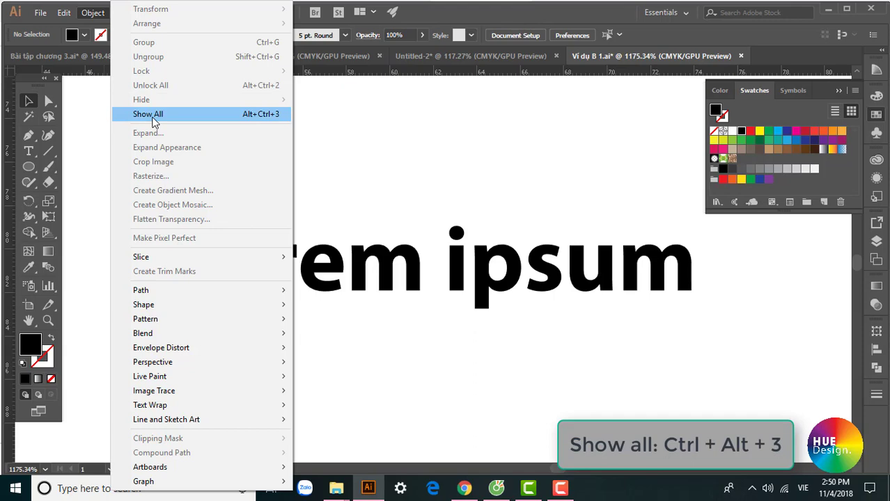
{"action": "left_click", "coordinate": [148, 114]}
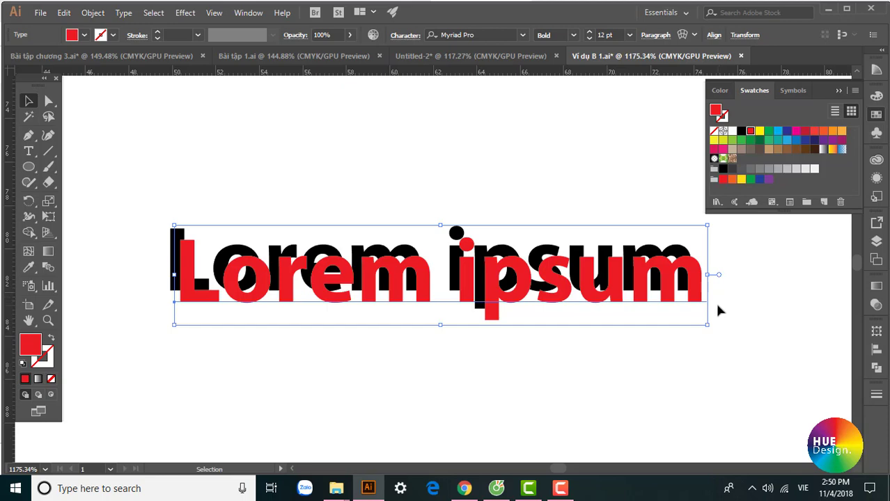
Step: Deselect the text, pan to the three-ring target, and reveal the Direct Selection flyout
{"action": "left_click", "coordinate": [550, 166]}
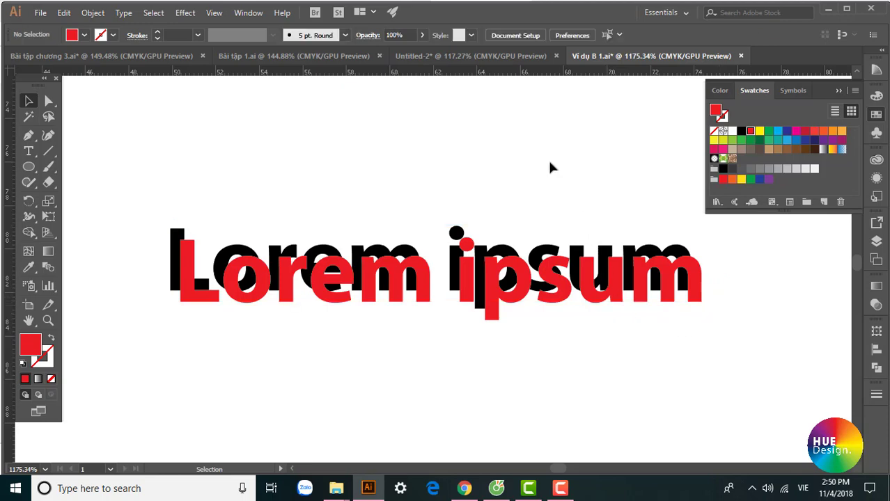
{"action": "scroll", "coordinate": [624, 337], "scroll_direction": "right", "scroll_amount": 3}
{"action": "scroll", "coordinate": [624, 337], "scroll_direction": "down", "scroll_amount": 2}
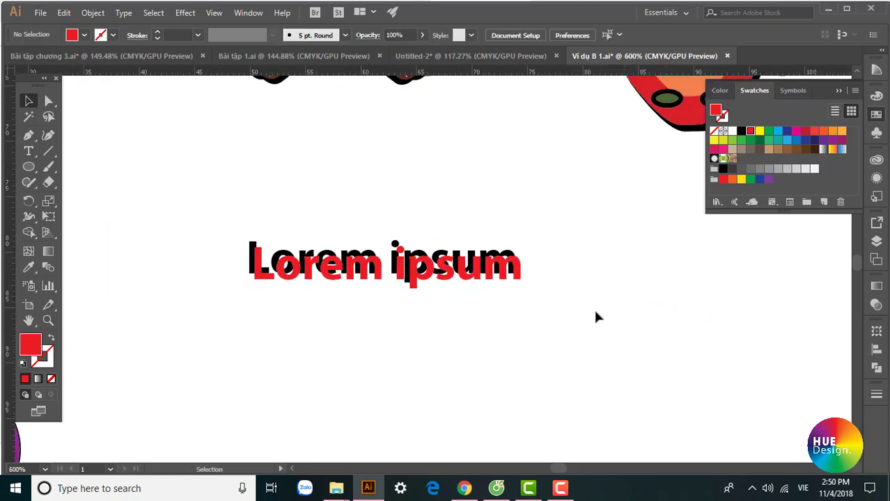
{"action": "scroll", "coordinate": [550, 320], "scroll_direction": "right", "scroll_amount": 2}
{"action": "scroll", "coordinate": [507, 334], "scroll_direction": "up", "scroll_amount": 1}
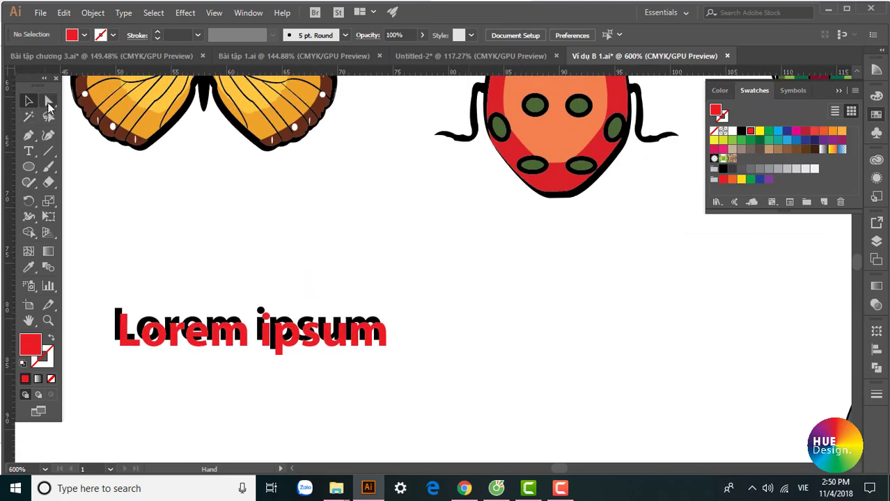
{"action": "left_click", "coordinate": [48, 102]}
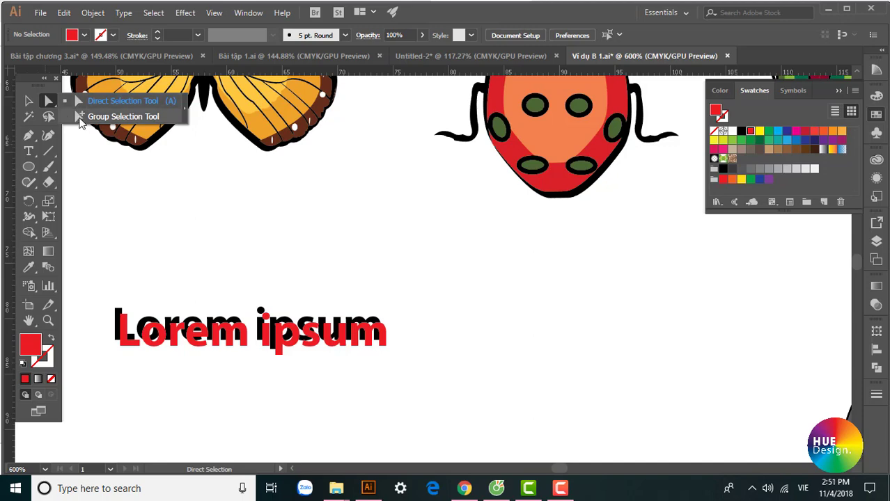
{"action": "scroll", "coordinate": [329, 306], "scroll_direction": "right", "scroll_amount": 5}
{"action": "scroll", "coordinate": [329, 305], "scroll_direction": "down", "scroll_amount": 5}
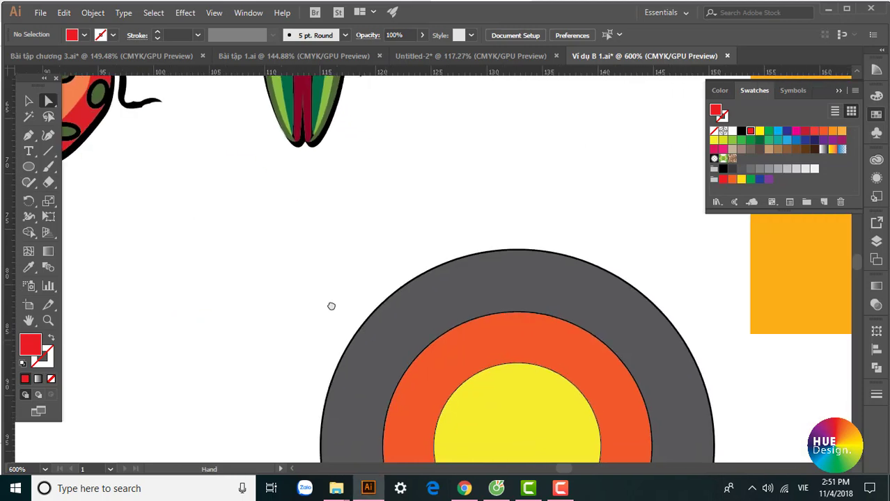
{"action": "scroll", "coordinate": [325, 268], "scroll_direction": "down", "scroll_amount": 3}
{"action": "left_click", "coordinate": [409, 300]}
{"action": "key", "text": "v"}
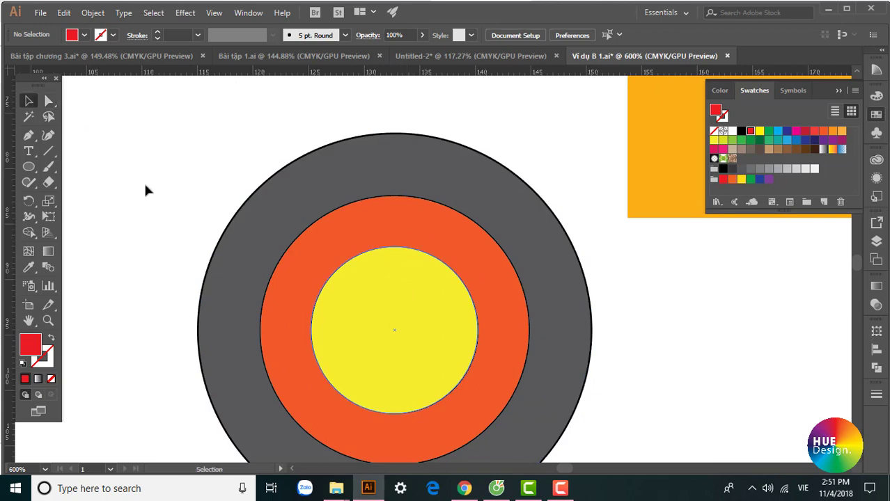
{"action": "left_click_drag", "start_coordinate": [145, 188], "coordinate": [592, 401]}
{"action": "scroll", "coordinate": [569, 341], "scroll_direction": "down", "scroll_amount": 1}
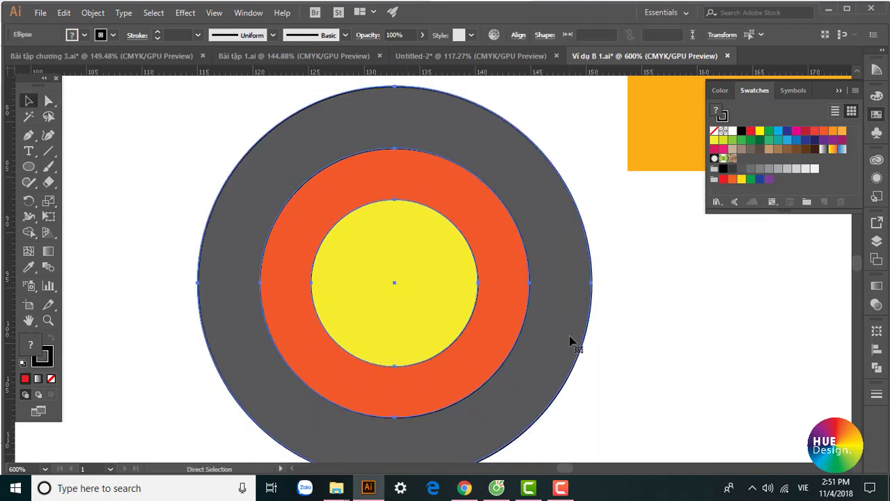
{"action": "left_click", "coordinate": [48, 102]}
{"action": "left_click_drag", "start_coordinate": [48, 103], "coordinate": [73, 115]}
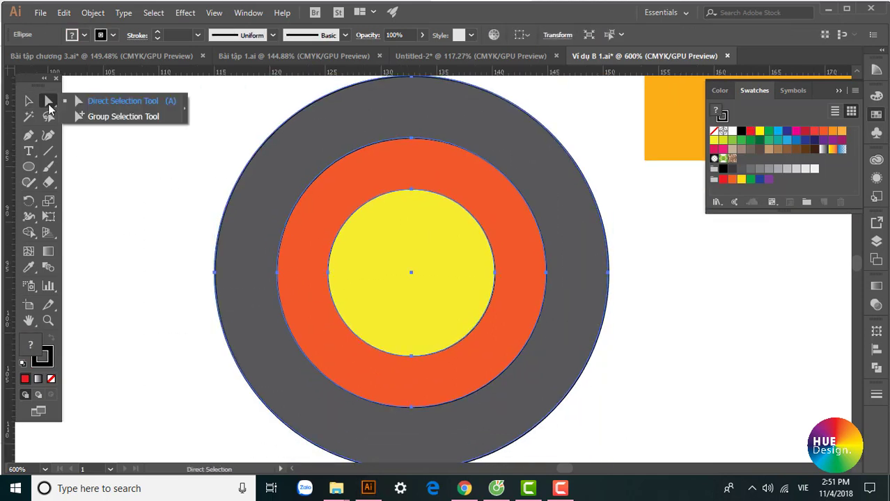
{"action": "left_click", "coordinate": [724, 293]}
{"action": "left_click", "coordinate": [418, 242]}
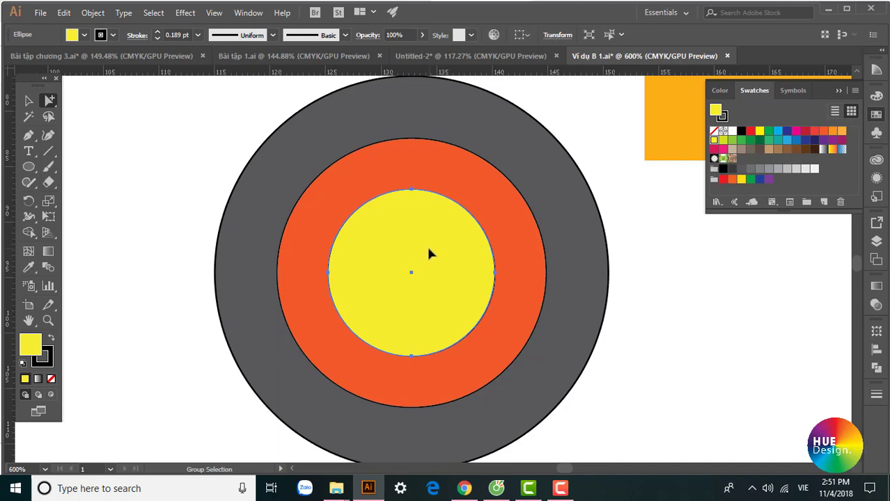
{"action": "left_click_drag", "start_coordinate": [430, 254], "coordinate": [167, 278]}
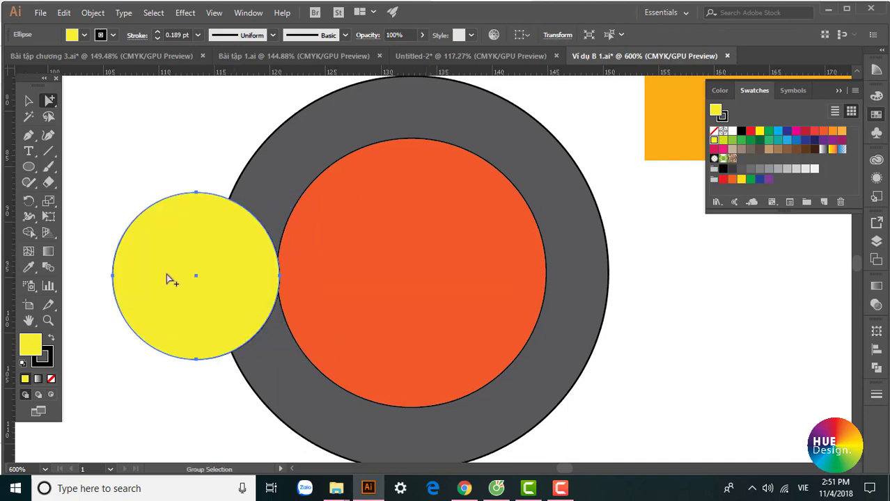
{"action": "left_click_drag", "start_coordinate": [174, 256], "coordinate": [360, 258]}
{"action": "key", "text": "ctrl+z"}
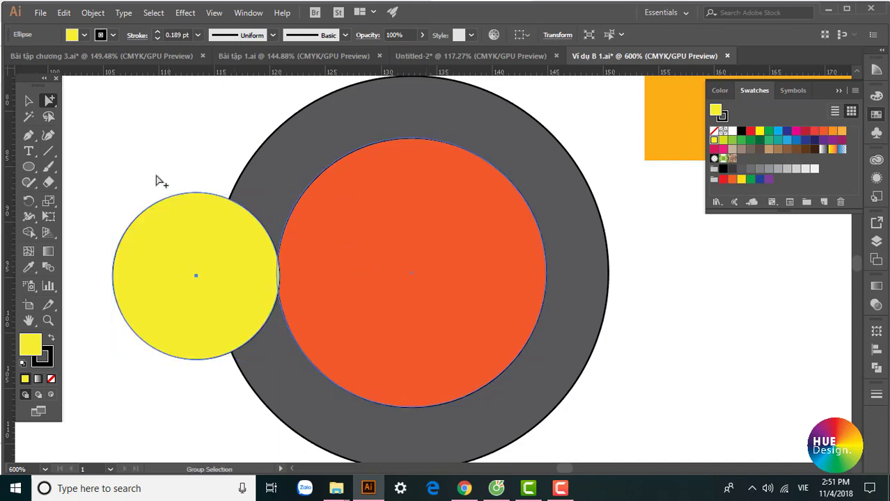
{"action": "key", "text": "ctrl+shift+z"}
{"action": "left_click", "coordinate": [29, 100]}
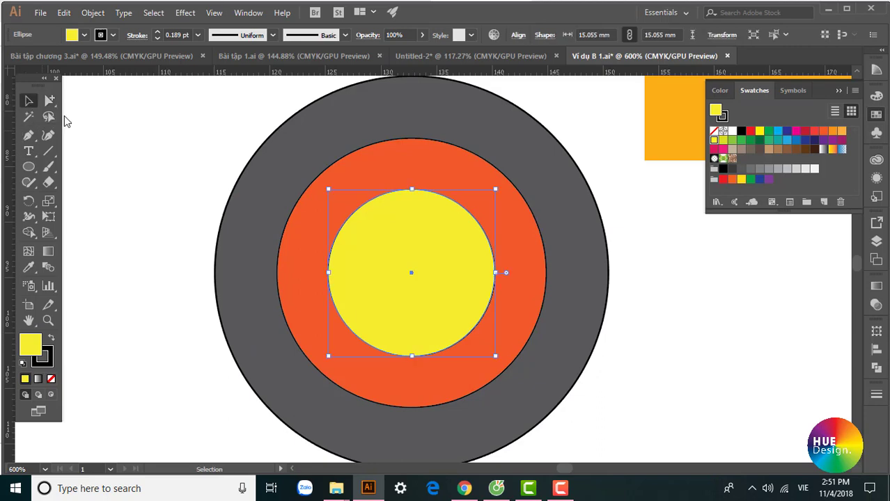
{"action": "left_click", "coordinate": [157, 126]}
{"action": "left_click", "coordinate": [550, 308]}
{"action": "scroll", "coordinate": [552, 298], "scroll_direction": "down", "scroll_amount": 2}
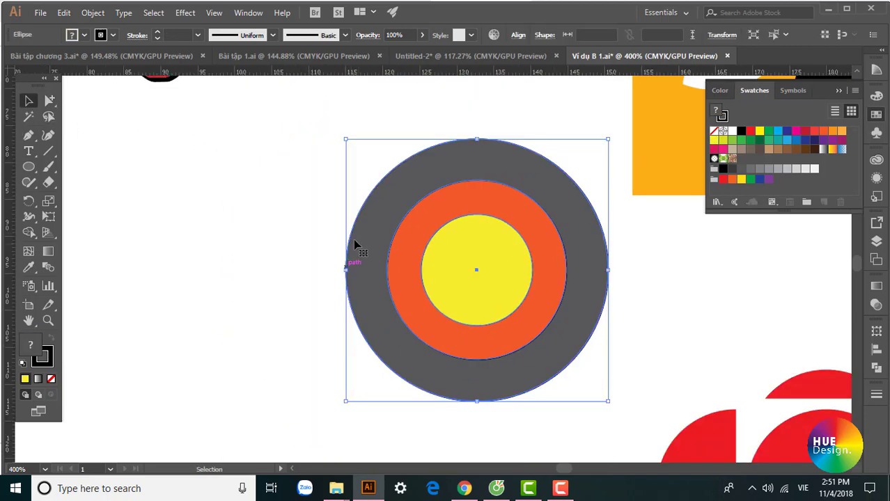
{"action": "left_click", "coordinate": [313, 224]}
{"action": "left_click", "coordinate": [380, 230]}
{"action": "left_click", "coordinate": [301, 244]}
{"action": "left_click", "coordinate": [484, 281]}
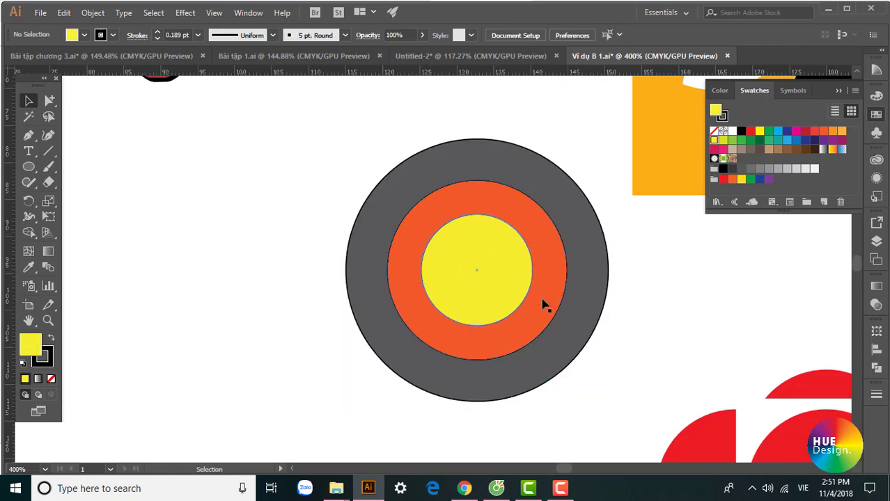
{"action": "left_click", "coordinate": [470, 274]}
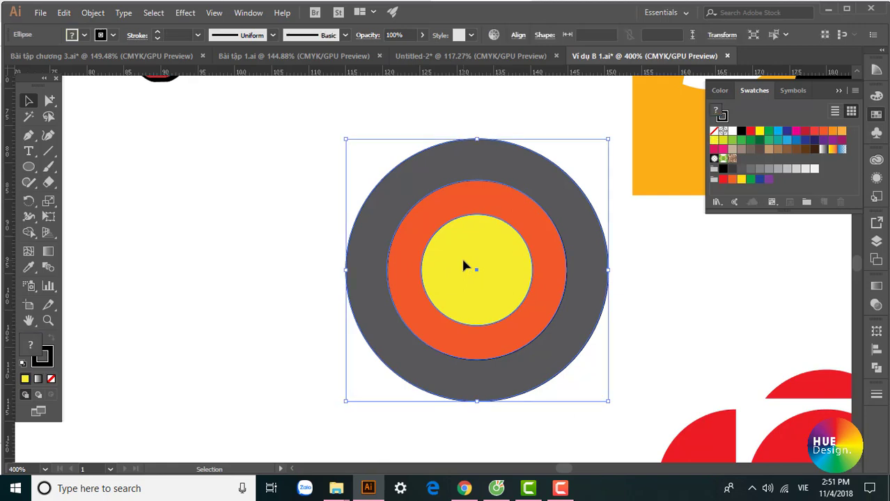
{"action": "left_click", "coordinate": [48, 101]}
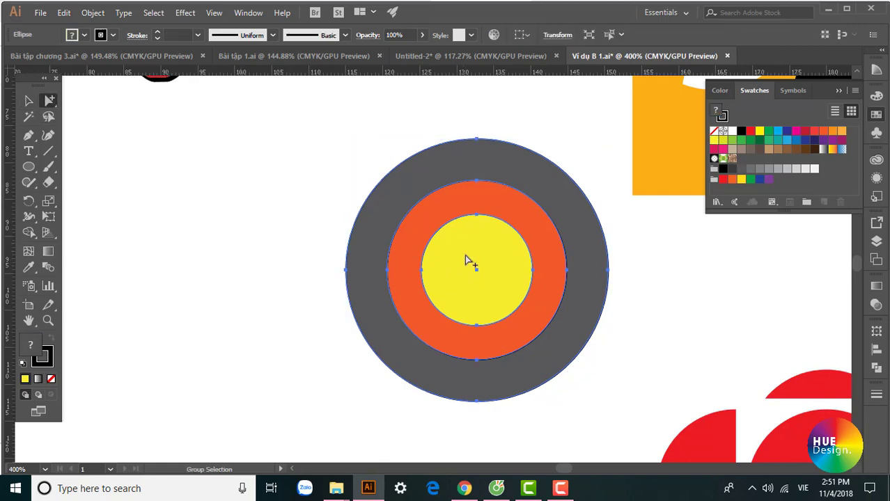
{"action": "left_click", "coordinate": [233, 262]}
{"action": "mouse_move", "coordinate": [454, 257]}
{"action": "left_mouse_down"}
{"action": "mouse_move", "coordinate": [360, 277]}
{"action": "mouse_move", "coordinate": [388, 259]}
{"action": "left_mouse_up"}
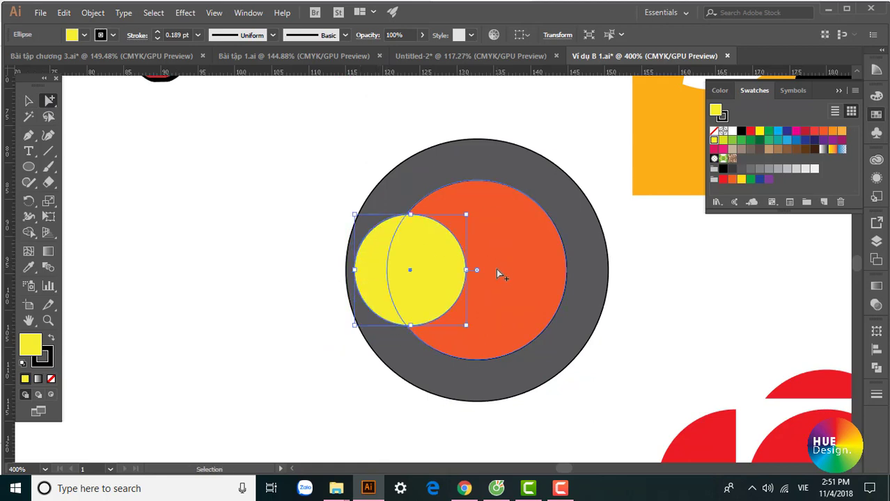
{"action": "key", "text": "ctrl+z"}
{"action": "left_click", "coordinate": [254, 259]}
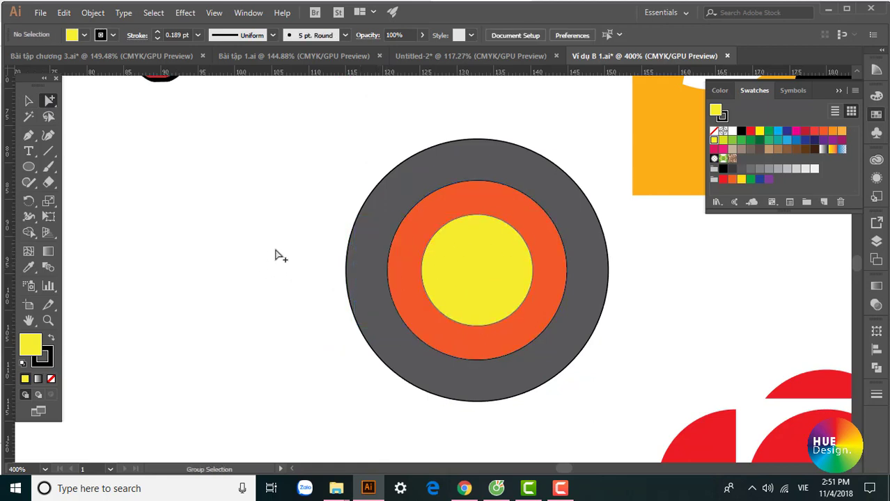
{"action": "key", "text": "v"}
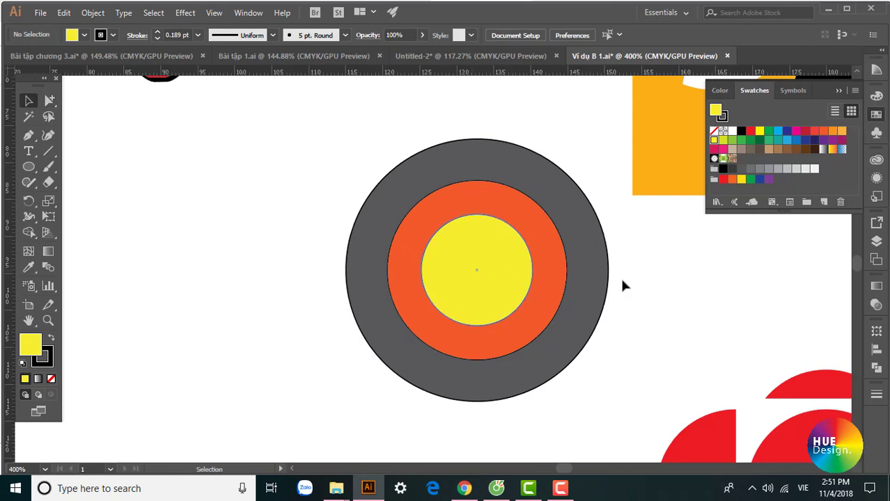
{"action": "left_click", "coordinate": [466, 253]}
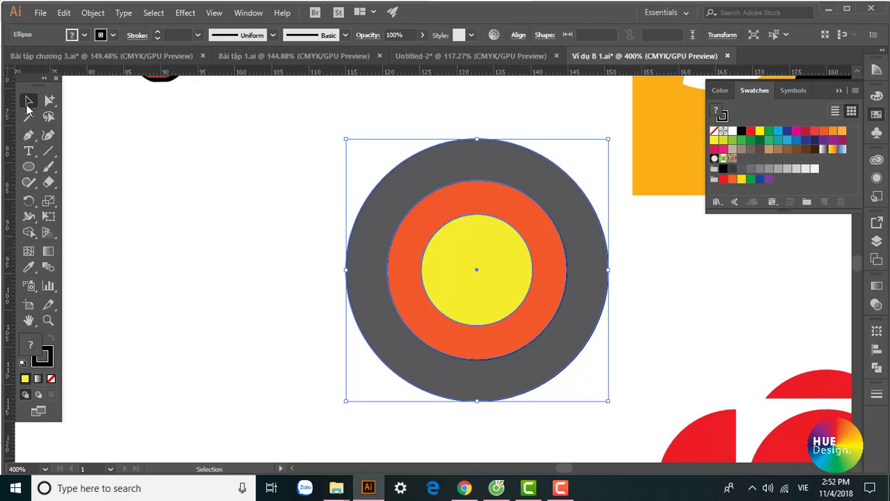
Step: Enter the target group for isolated editing and select its yellow centre circle
{"action": "double_click", "coordinate": [460, 254]}
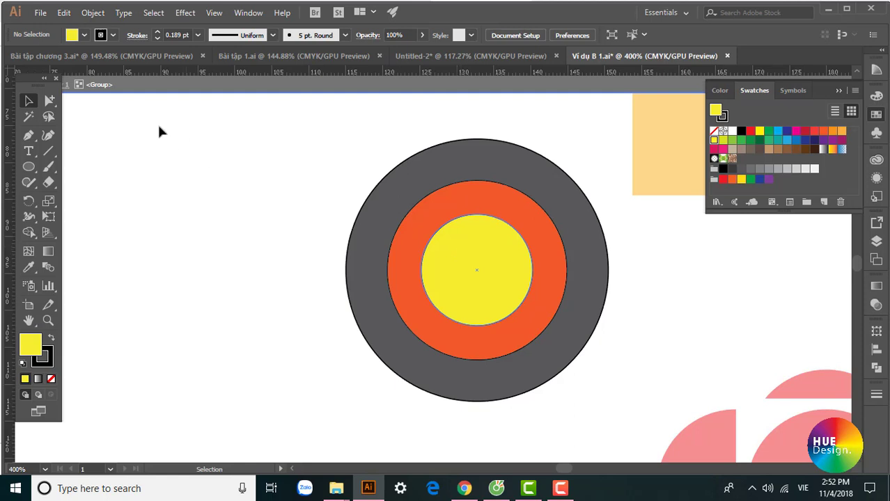
{"action": "left_click_drag", "start_coordinate": [32, 78], "coordinate": [32, 100]}
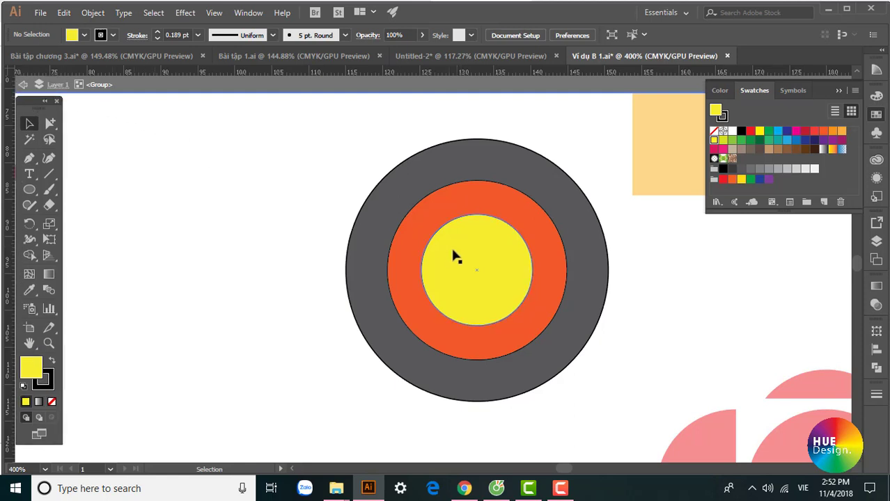
{"action": "left_click", "coordinate": [457, 255]}
{"action": "left_click_drag", "start_coordinate": [630, 275], "coordinate": [445, 273]}
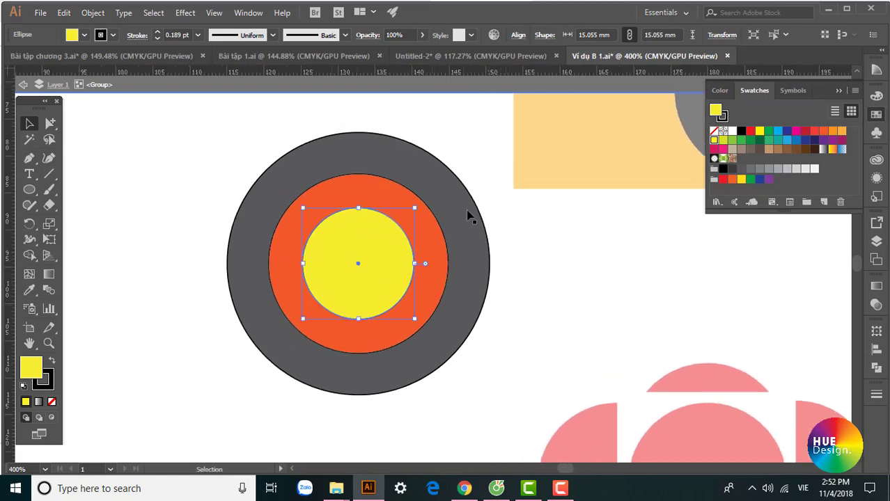
{"action": "left_click_drag", "start_coordinate": [529, 263], "coordinate": [463, 382]}
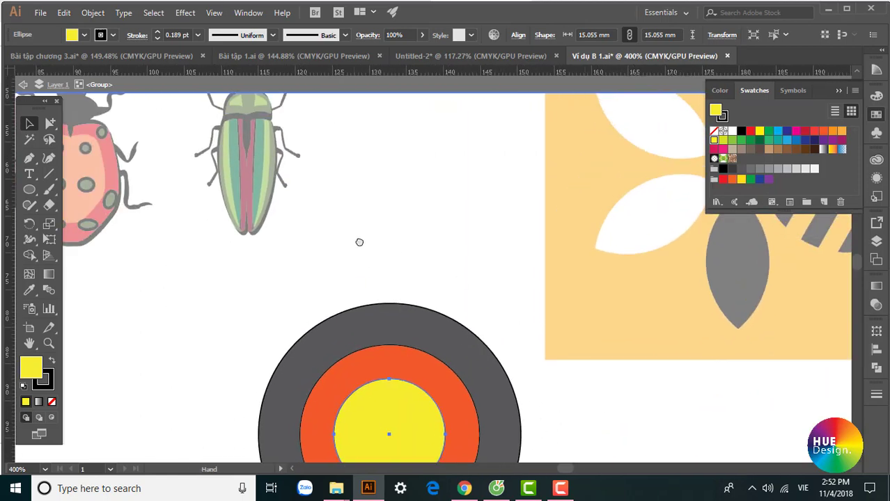
{"action": "left_click_drag", "start_coordinate": [359, 242], "coordinate": [410, 189]}
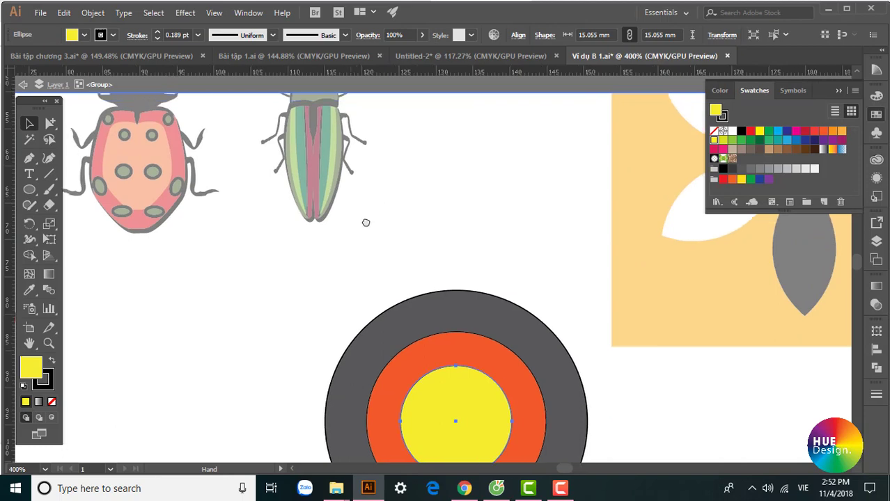
{"action": "left_click", "coordinate": [567, 332]}
{"action": "mouse_move", "coordinate": [461, 280]}
{"action": "left_mouse_down"}
{"action": "mouse_move", "coordinate": [296, 291]}
{"action": "mouse_move", "coordinate": [423, 295]}
{"action": "left_mouse_up"}
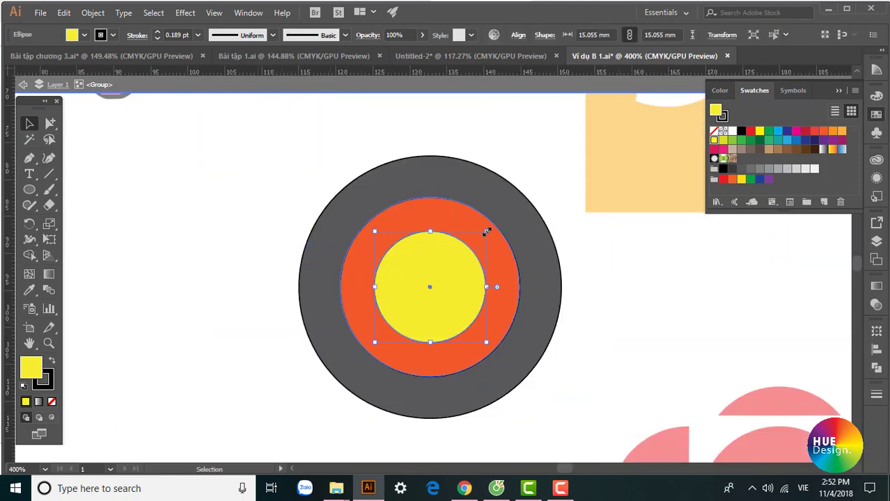
Step: Shrink the yellow circle to about 8.6 mm, then add a 17 mm orange copy
{"action": "left_click_drag", "start_coordinate": [486, 232], "coordinate": [461, 255]}
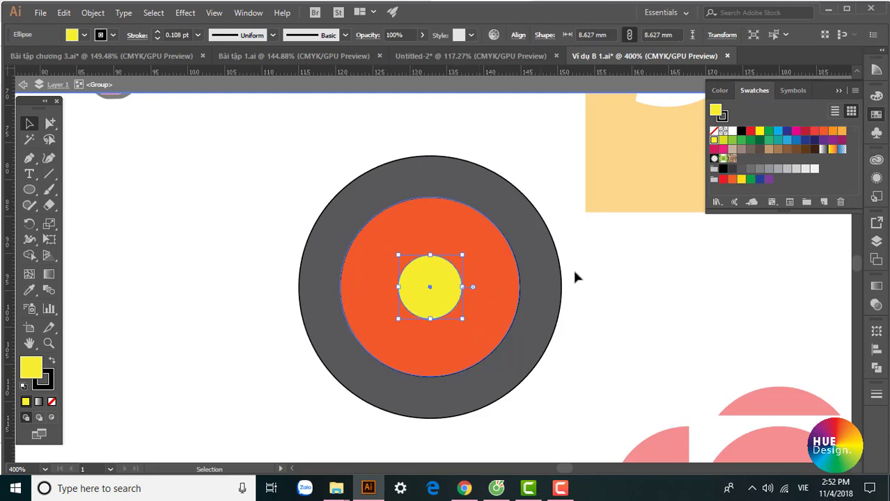
{"action": "key", "text": "ctrl"}
{"action": "left_click_drag", "start_coordinate": [460, 255], "coordinate": [493, 223]}
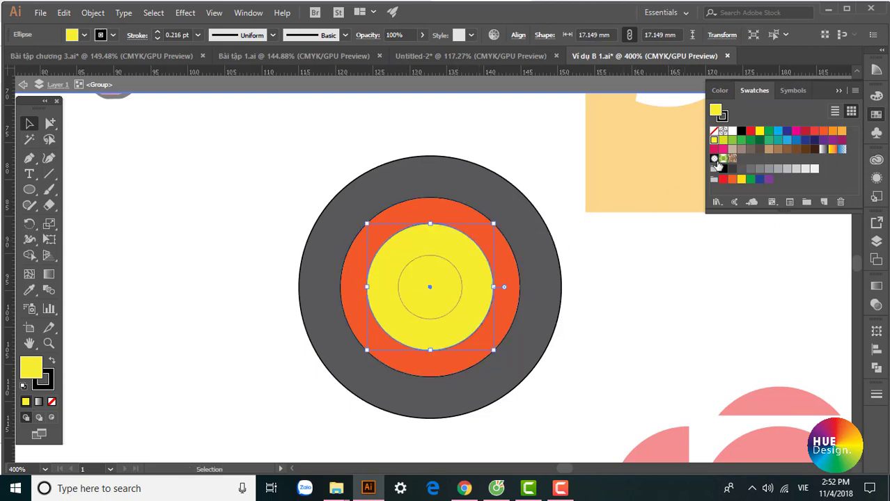
{"action": "left_click", "coordinate": [831, 131]}
{"action": "left_click", "coordinate": [611, 302]}
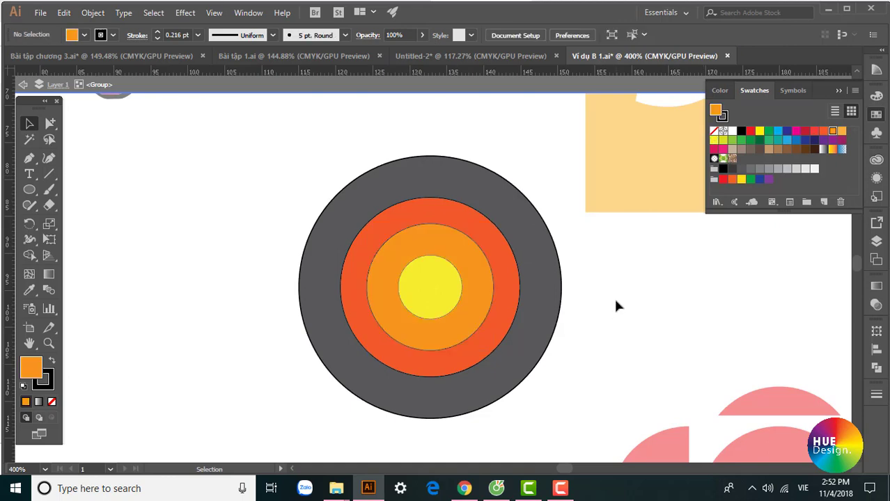
Step: Zoom out and pan across the artwork surrounding the target
{"action": "key", "text": "ctrl+minus"}
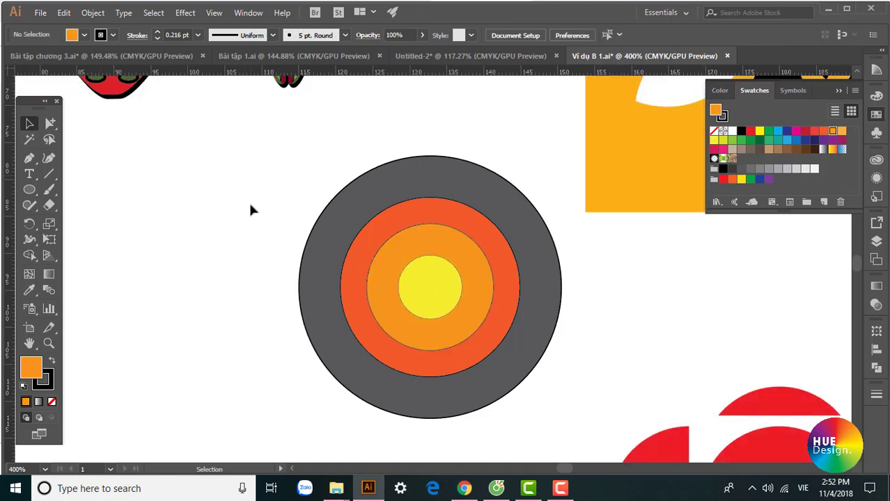
{"action": "key", "text": "ctrl+minus"}
{"action": "scroll", "coordinate": [427, 258], "scroll_direction": "up", "scroll_amount": 3}
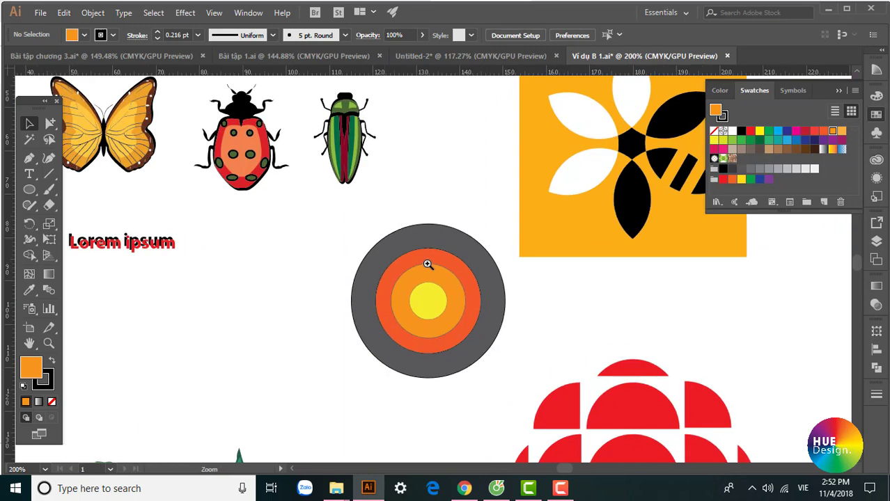
{"action": "left_click", "coordinate": [533, 327]}
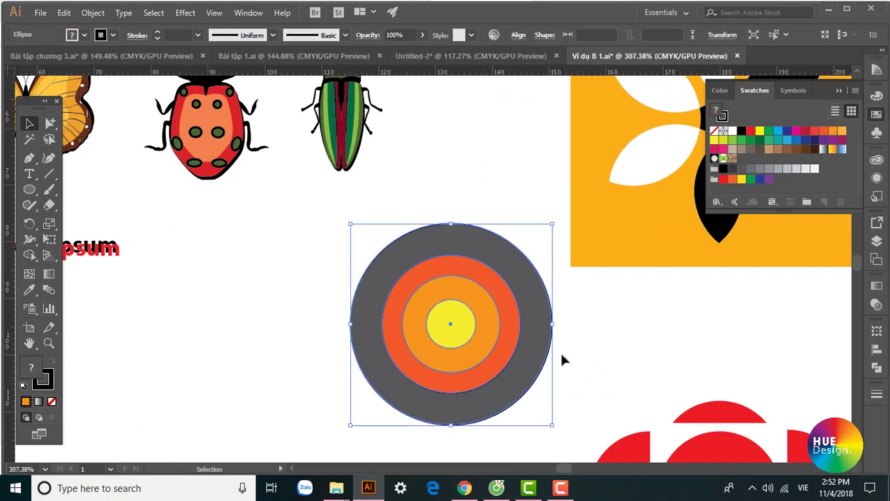
{"action": "left_click", "coordinate": [564, 360]}
{"action": "left_click_drag", "start_coordinate": [564, 360], "coordinate": [477, 209]}
{"action": "left_click_drag", "start_coordinate": [157, 299], "coordinate": [308, 311]}
Step: Zoom in closely on the purple heart and centre it in view
{"action": "scroll", "coordinate": [309, 311], "scroll_direction": "down", "scroll_amount": 4}
{"action": "scroll", "coordinate": [418, 313], "scroll_direction": "down", "scroll_amount": 1}
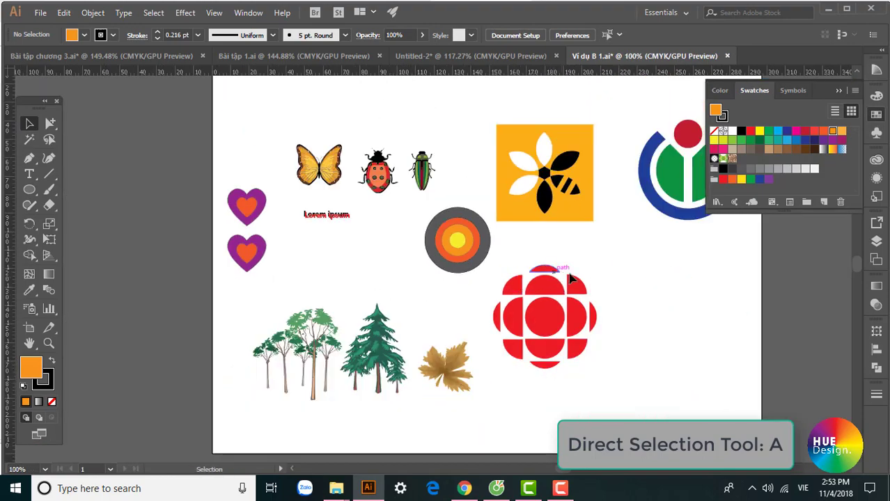
{"action": "scroll", "coordinate": [459, 359], "scroll_direction": "up", "scroll_amount": 2}
{"action": "scroll", "coordinate": [459, 359], "scroll_direction": "up", "scroll_amount": 1}
{"action": "left_click_drag", "start_coordinate": [441, 302], "coordinate": [496, 292]}
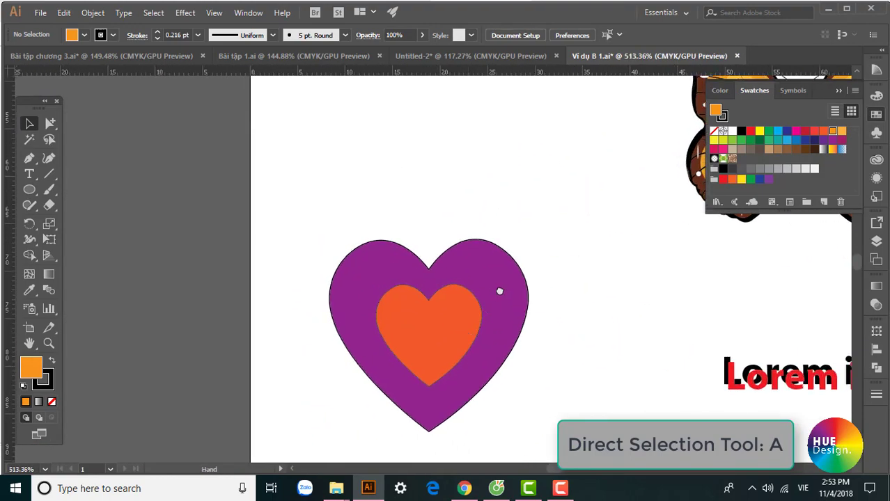
{"action": "left_click_drag", "start_coordinate": [453, 344], "coordinate": [363, 278]}
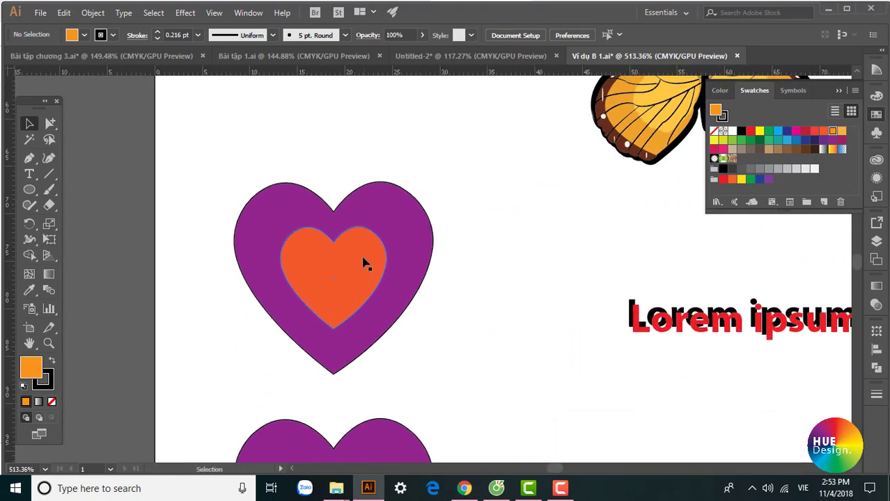
Step: Nudge both lobes' top anchors outward and pull the left lobe's curve handle into a dip
{"action": "key", "text": "a"}
{"action": "left_click", "coordinate": [401, 190]}
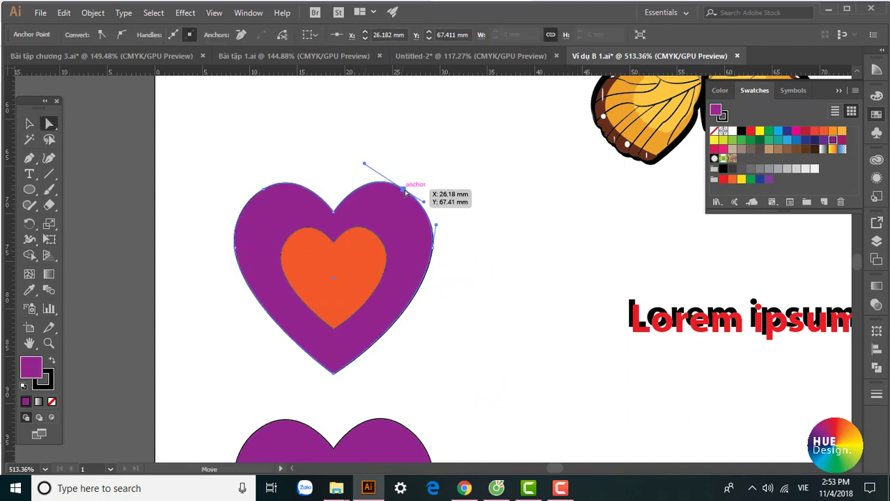
{"action": "left_click_drag", "start_coordinate": [403, 190], "coordinate": [408, 187]}
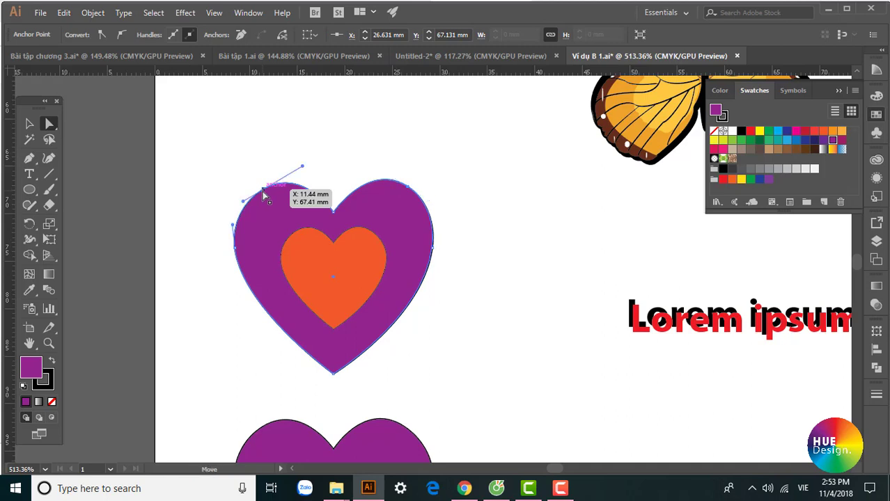
{"action": "left_click_drag", "start_coordinate": [266, 192], "coordinate": [262, 191]}
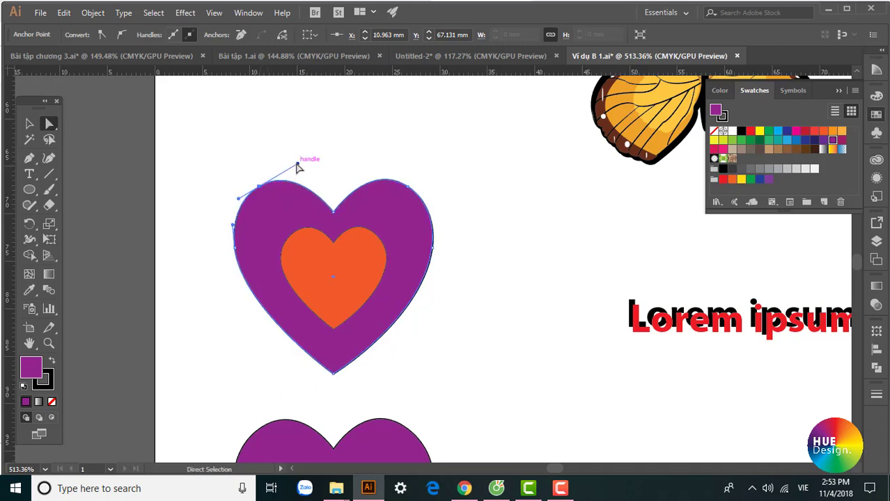
{"action": "mouse_move", "coordinate": [297, 168]}
{"action": "left_mouse_down"}
{"action": "mouse_move", "coordinate": [238, 120]}
{"action": "mouse_move", "coordinate": [273, 121]}
{"action": "mouse_move", "coordinate": [241, 171]}
{"action": "left_mouse_up"}
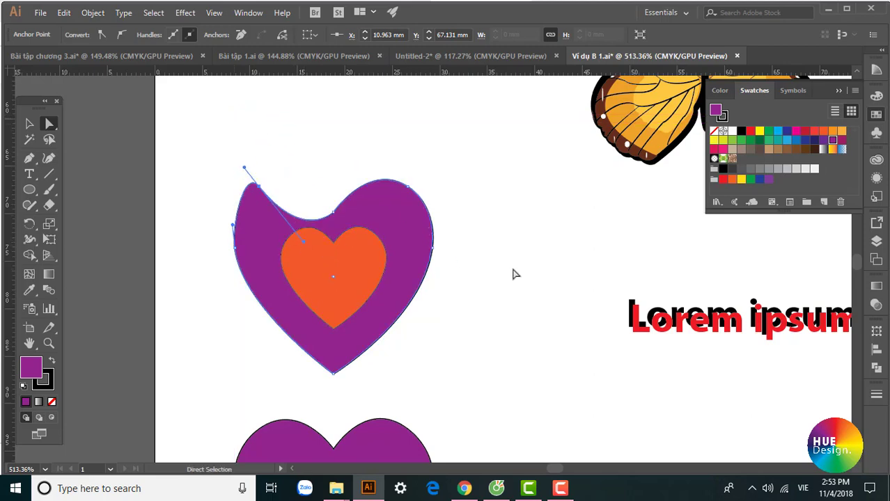
Step: Draw a new circle and move it down and right beside the butterfly
{"action": "key", "text": "v"}
{"action": "key", "text": "ctrl+minus"}
{"action": "scroll", "coordinate": [588, 277], "scroll_direction": "down", "scroll_amount": 3}
{"action": "key", "text": "l"}
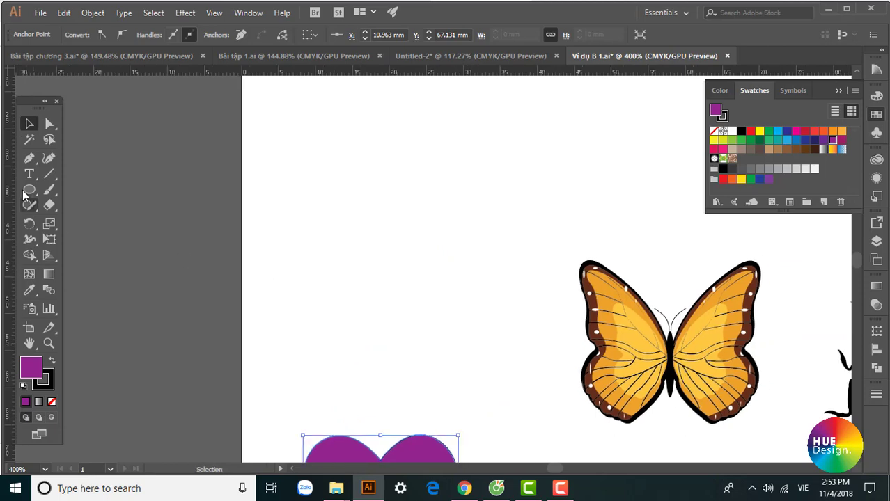
{"action": "left_click_drag", "start_coordinate": [275, 137], "coordinate": [399, 260]}
{"action": "key", "text": "v"}
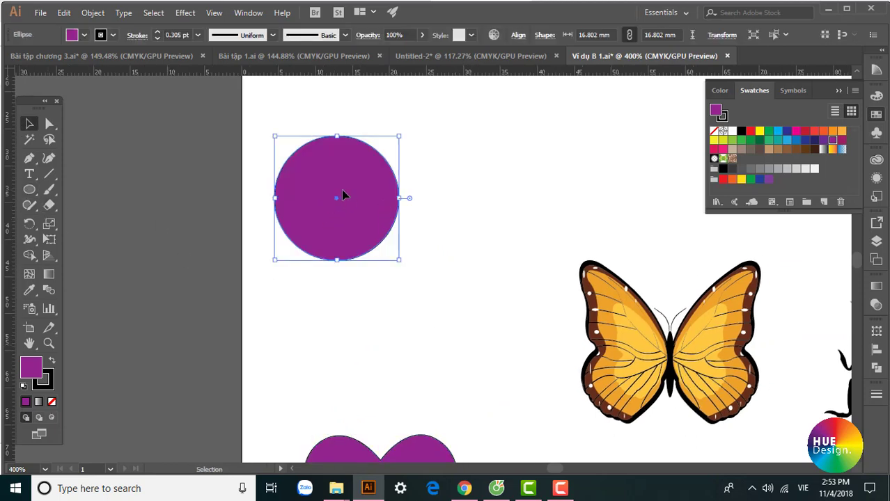
{"action": "left_click_drag", "start_coordinate": [340, 194], "coordinate": [388, 262]}
Step: Enlarge the magenta circle around its centre to about 16.8 mm across
{"action": "scroll", "coordinate": [404, 262], "scroll_direction": "up", "scroll_amount": 3}
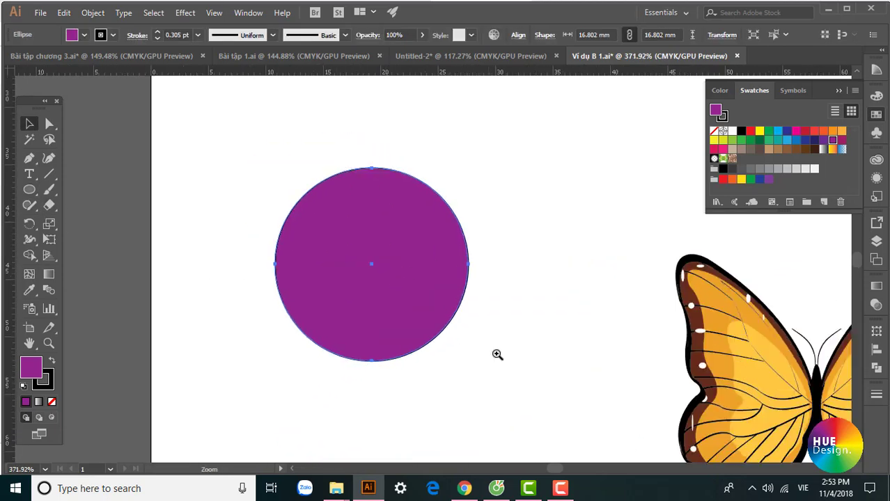
{"action": "left_click_drag", "start_coordinate": [469, 164], "coordinate": [489, 139]}
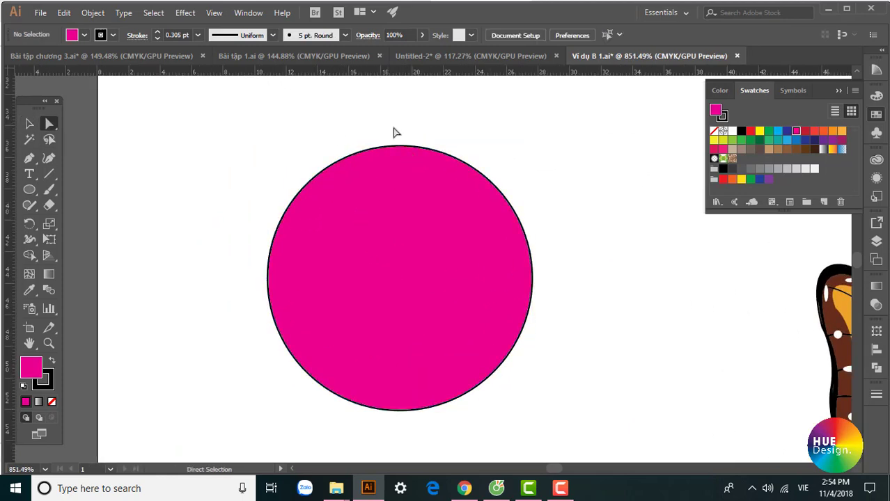
{"action": "left_click", "coordinate": [399, 146]}
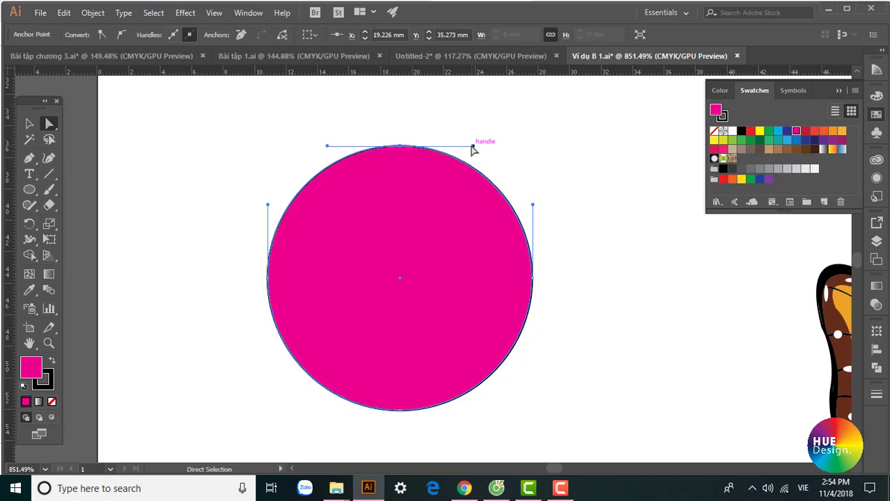
{"action": "scroll", "coordinate": [453, 197], "scroll_direction": "down", "scroll_amount": 3}
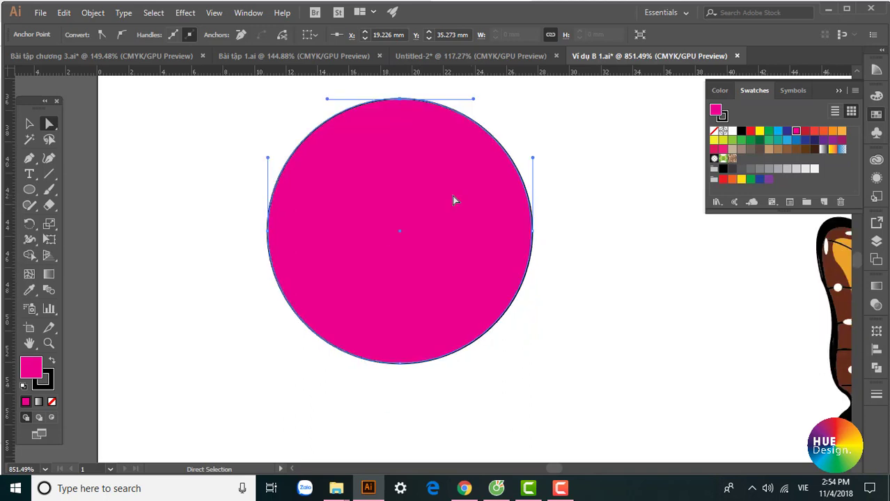
{"action": "scroll", "coordinate": [418, 210], "scroll_direction": "up", "scroll_amount": 2}
{"action": "scroll", "coordinate": [418, 210], "scroll_direction": "up", "scroll_amount": 2}
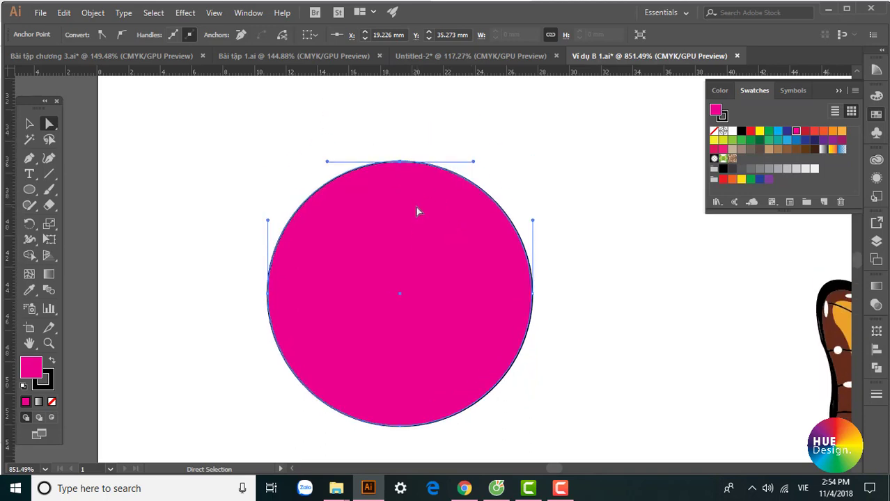
{"action": "scroll", "coordinate": [420, 213], "scroll_direction": "down", "scroll_amount": 1}
{"action": "scroll", "coordinate": [420, 213], "scroll_direction": "down", "scroll_amount": 2}
{"action": "left_click", "coordinate": [28, 123]}
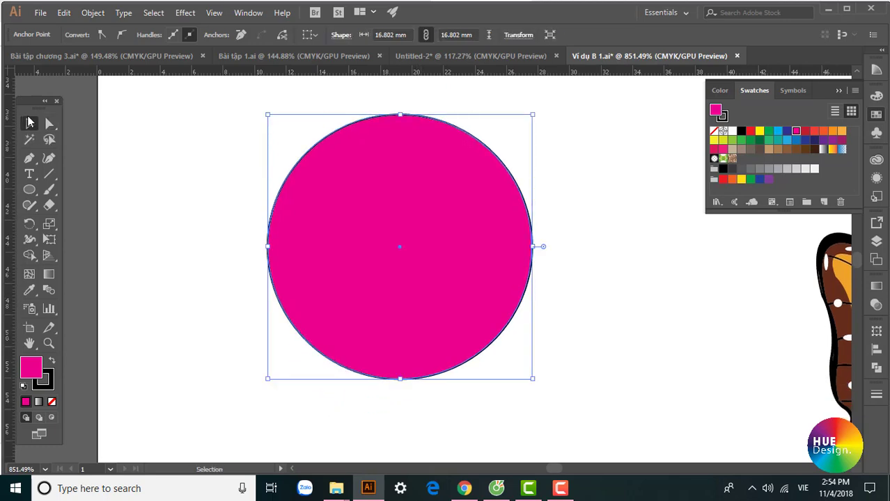
Step: Add anchor points around the magenta circle and marquee-select the new anchors on its arcs
{"action": "left_click", "coordinate": [93, 12]}
{"action": "mouse_move", "coordinate": [141, 290]}
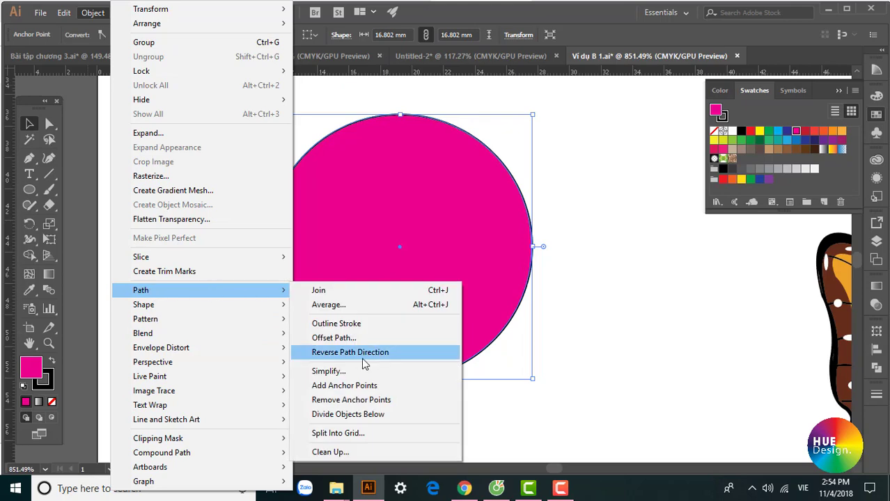
{"action": "left_click", "coordinate": [344, 385]}
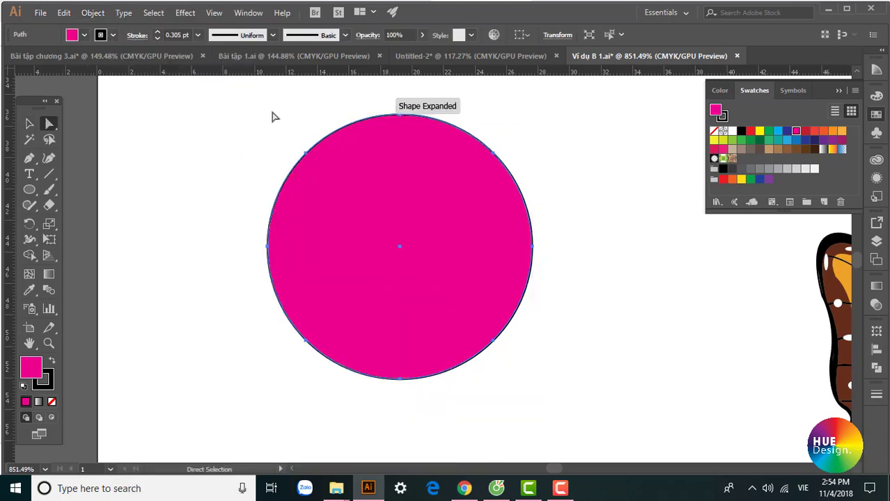
{"action": "key", "text": "a"}
{"action": "left_click_drag", "start_coordinate": [289, 109], "coordinate": [347, 175]}
{"action": "left_click_drag", "start_coordinate": [473, 110], "coordinate": [518, 187]}
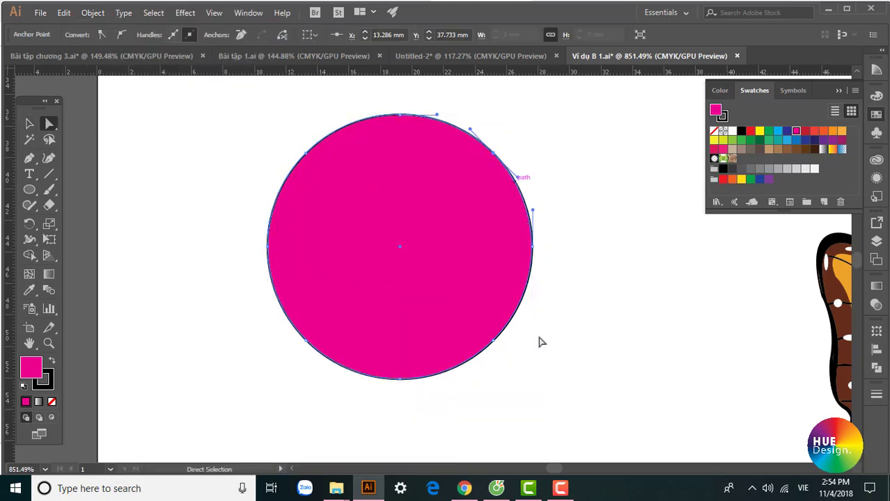
{"action": "left_click_drag", "start_coordinate": [524, 376], "coordinate": [486, 334]}
Step: Marquee-select the circle's top, bottom, left and right anchors to inspect them
{"action": "left_click_drag", "start_coordinate": [379, 390], "coordinate": [323, 314]}
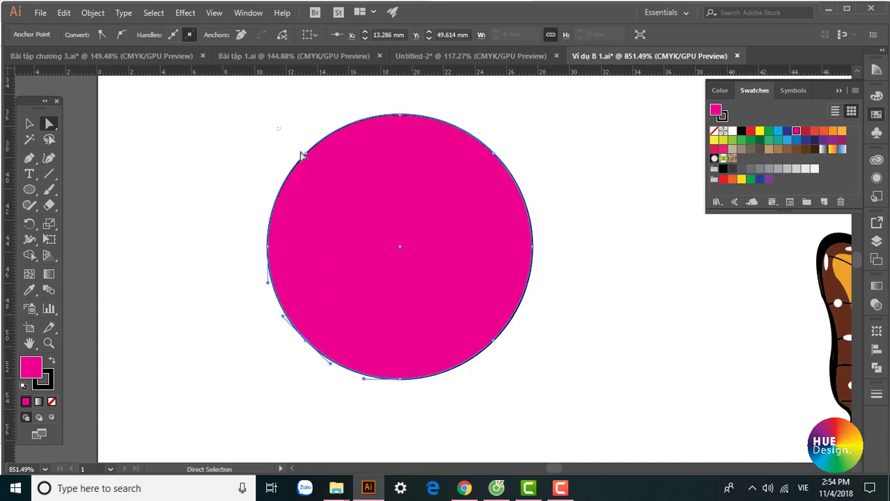
{"action": "left_click_drag", "start_coordinate": [300, 153], "coordinate": [321, 173]}
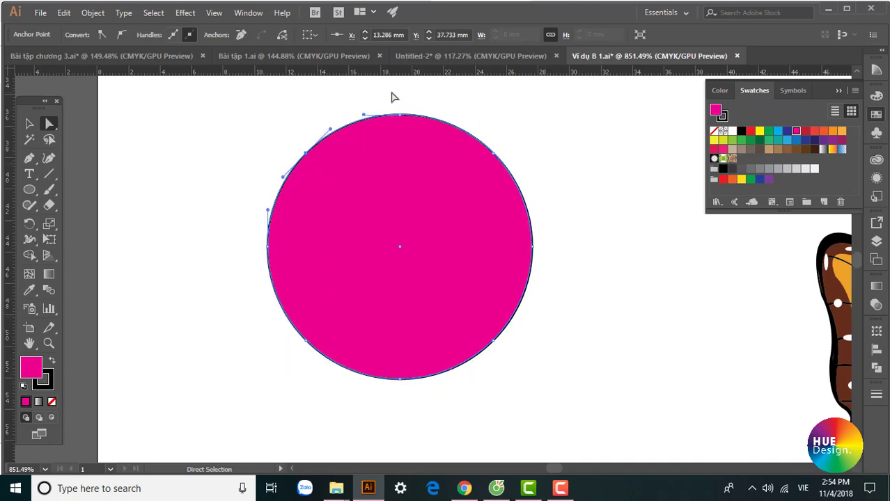
{"action": "left_click_drag", "start_coordinate": [400, 144], "coordinate": [411, 407]}
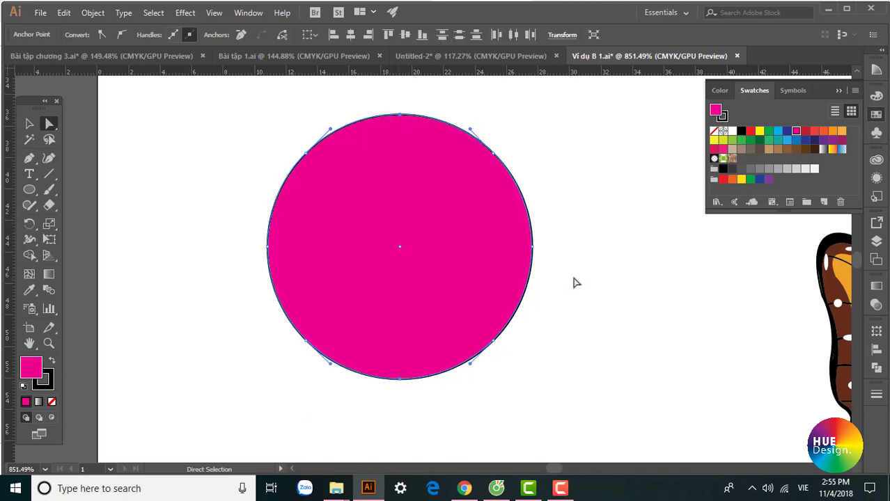
{"action": "left_click_drag", "start_coordinate": [577, 274], "coordinate": [201, 216]}
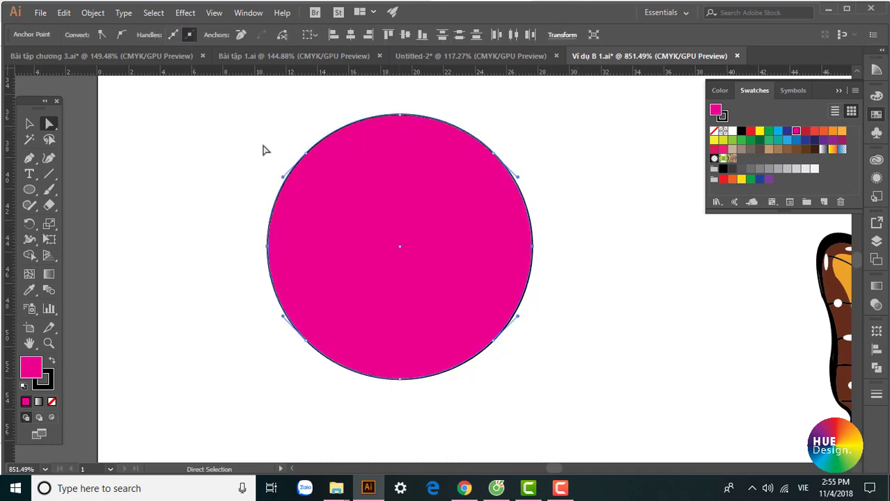
{"action": "left_click", "coordinate": [388, 176]}
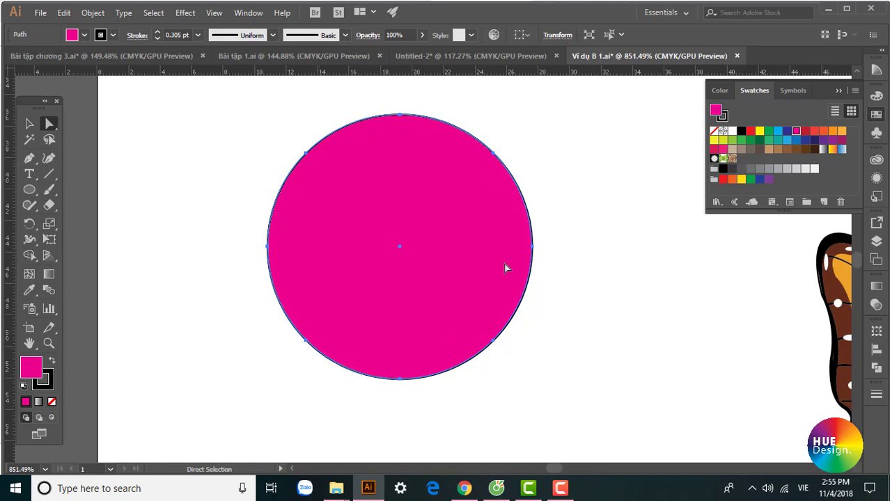
{"action": "left_click_drag", "start_coordinate": [278, 123], "coordinate": [330, 177]}
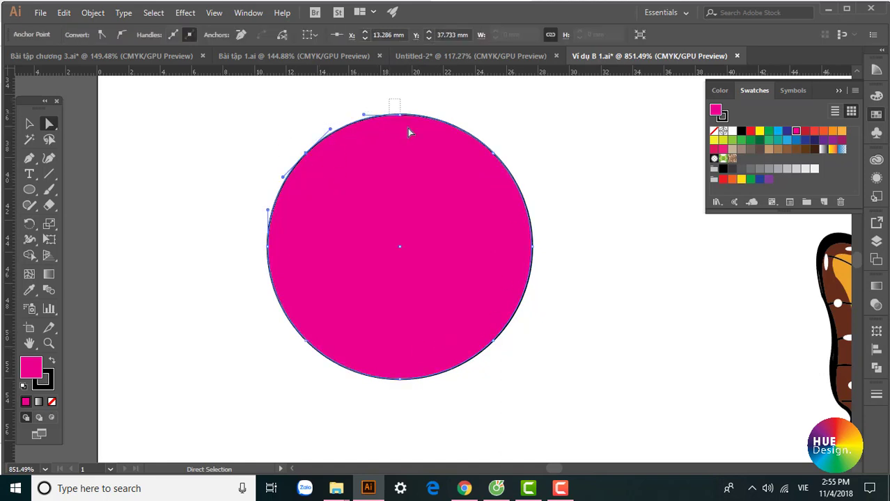
Step: Pull the top anchor down into a notch, sharpen the bottom anchor, and smooth the notch
{"action": "left_click_drag", "start_coordinate": [400, 116], "coordinate": [401, 167]}
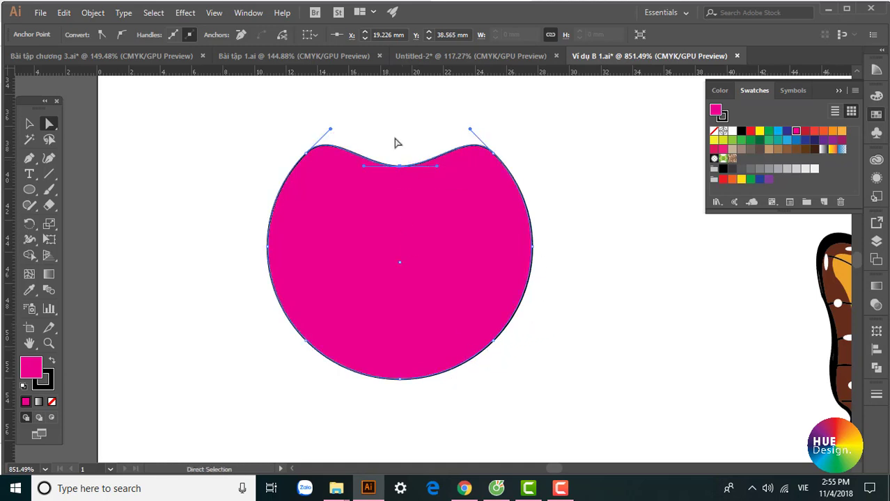
{"action": "scroll", "coordinate": [413, 154], "scroll_direction": "up", "scroll_amount": 1}
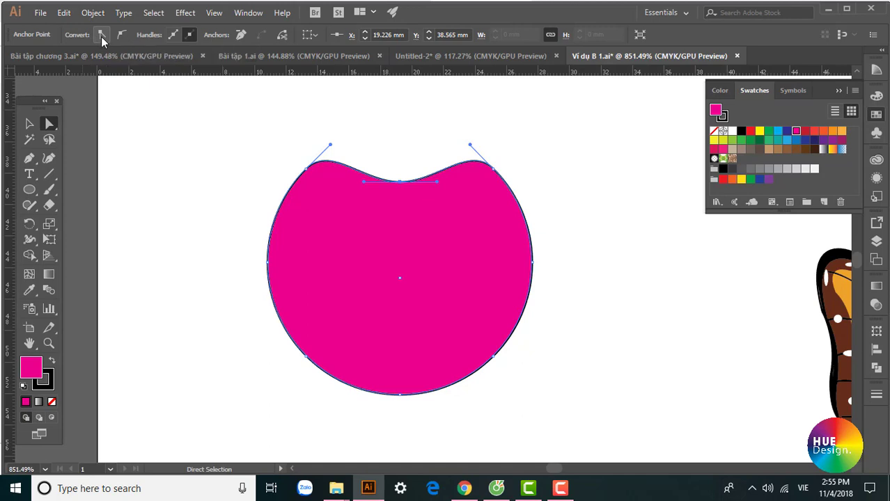
{"action": "left_click", "coordinate": [101, 36]}
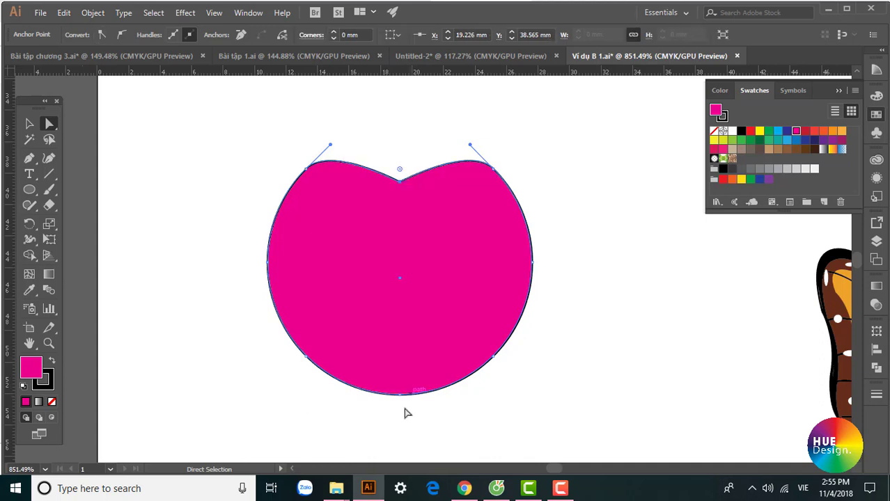
{"action": "left_click_drag", "start_coordinate": [407, 421], "coordinate": [380, 376]}
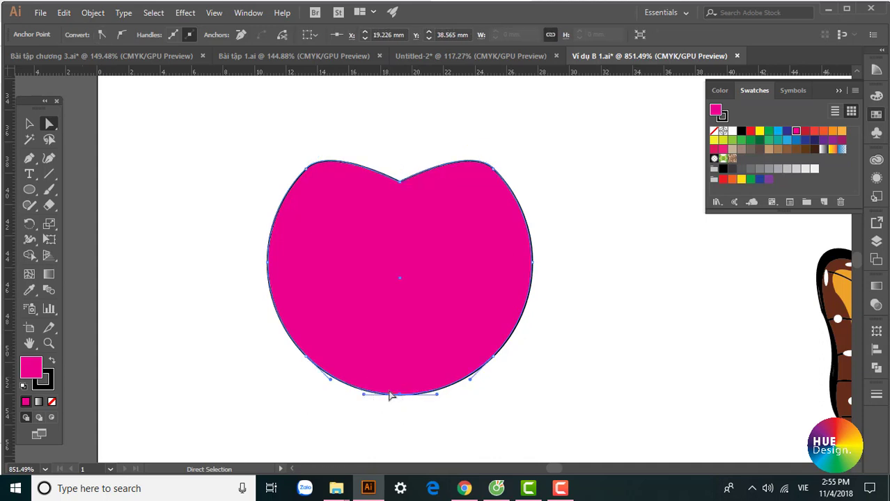
{"action": "left_click", "coordinate": [101, 35]}
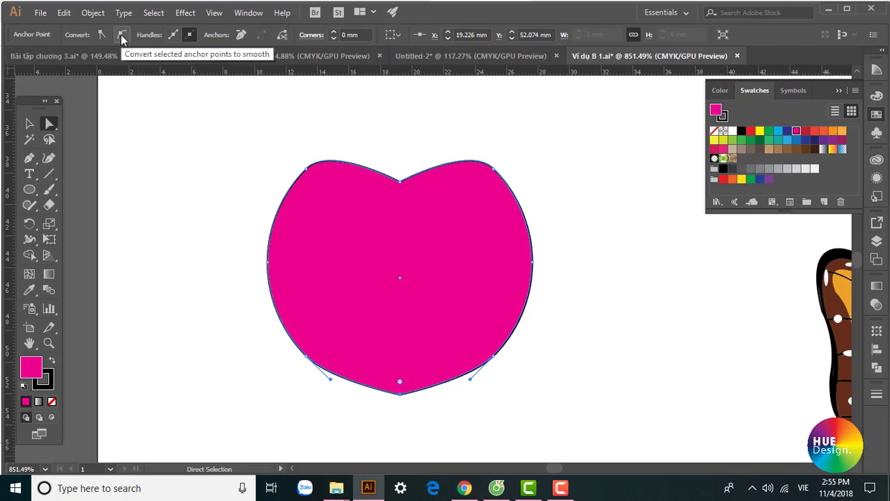
{"action": "left_click_drag", "start_coordinate": [384, 149], "coordinate": [414, 177]}
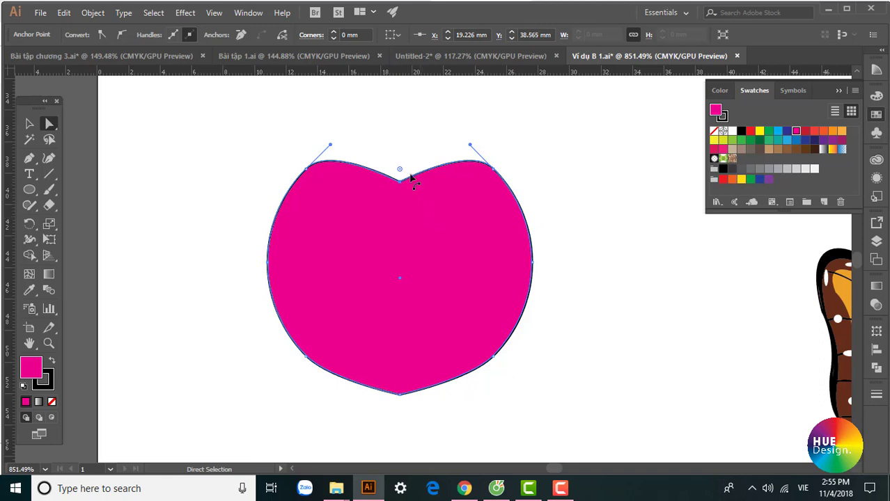
{"action": "left_click", "coordinate": [121, 35]}
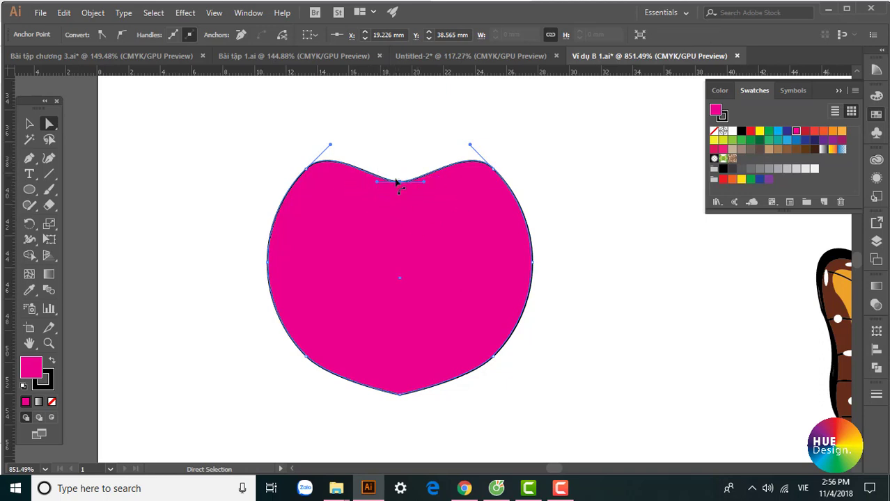
Step: Make the top notch a corner, raise both lobe handles, and pull the bottom tip down
{"action": "left_click", "coordinate": [101, 42]}
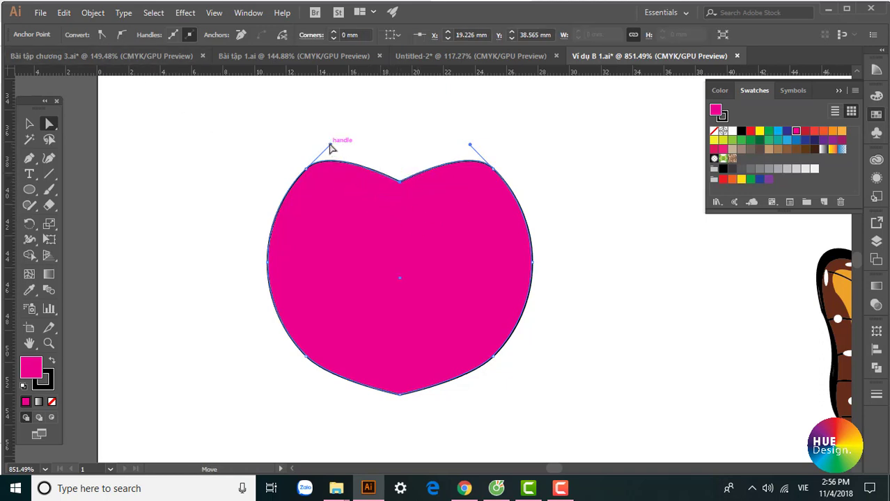
{"action": "left_click_drag", "start_coordinate": [330, 145], "coordinate": [360, 117]}
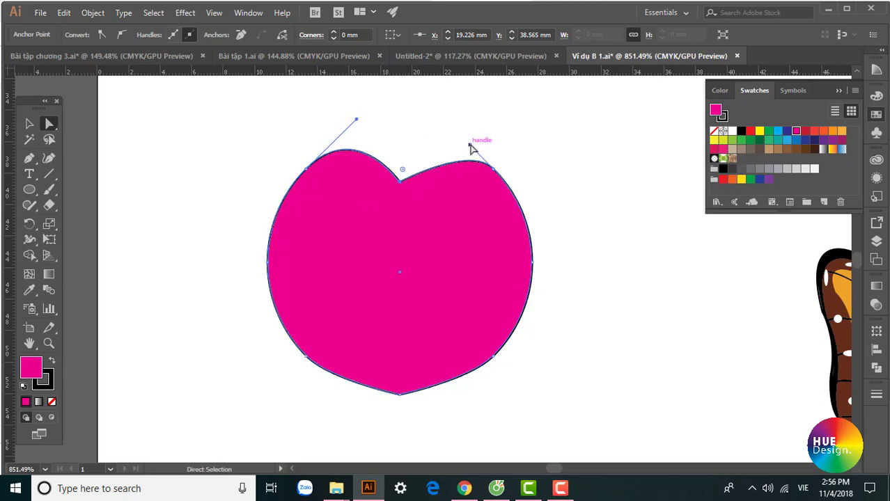
{"action": "left_click_drag", "start_coordinate": [472, 149], "coordinate": [440, 117]}
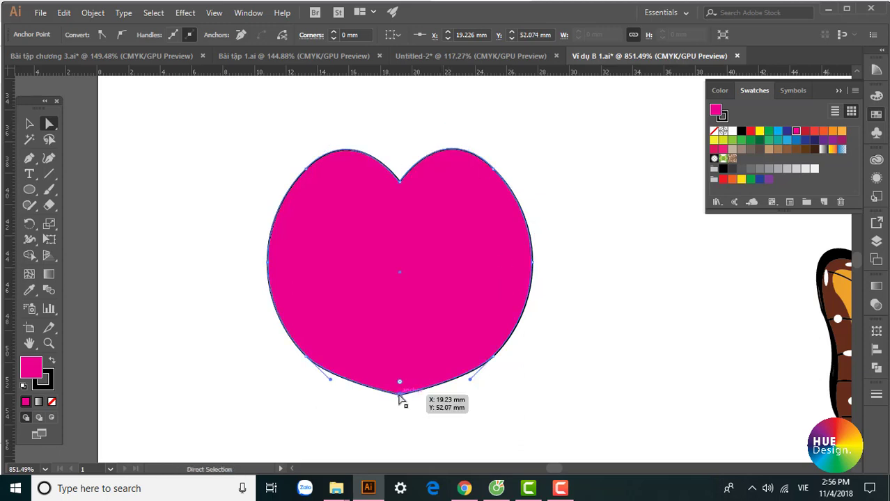
{"action": "left_click_drag", "start_coordinate": [400, 395], "coordinate": [400, 425]}
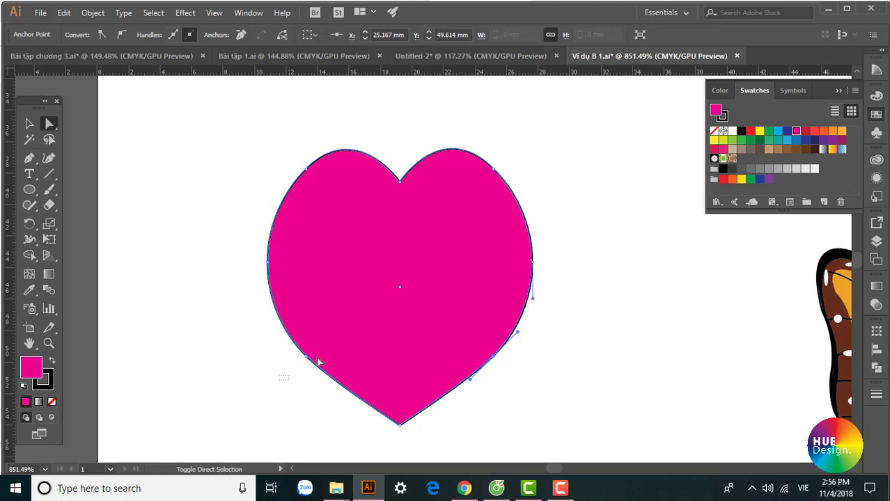
Step: Convert the lower side anchors to smooth and pull their handles down for even curves
{"action": "left_click_drag", "start_coordinate": [278, 380], "coordinate": [334, 337]}
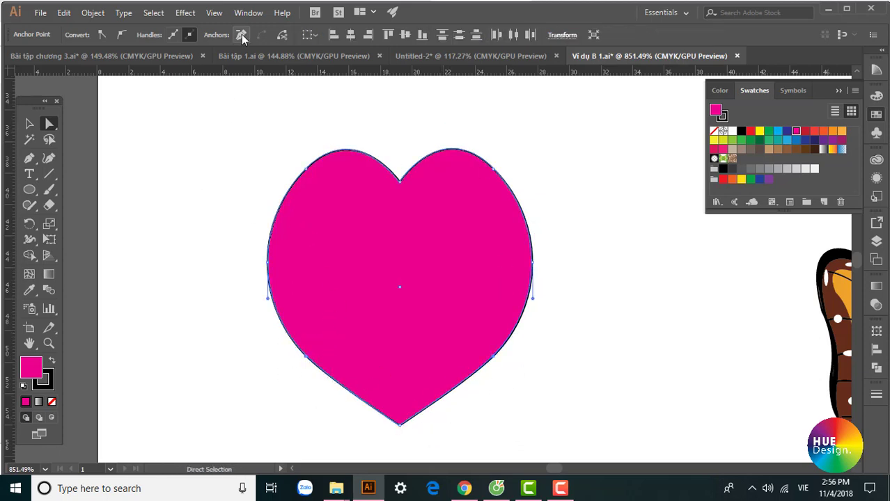
{"action": "left_click_drag", "start_coordinate": [284, 381], "coordinate": [322, 331]}
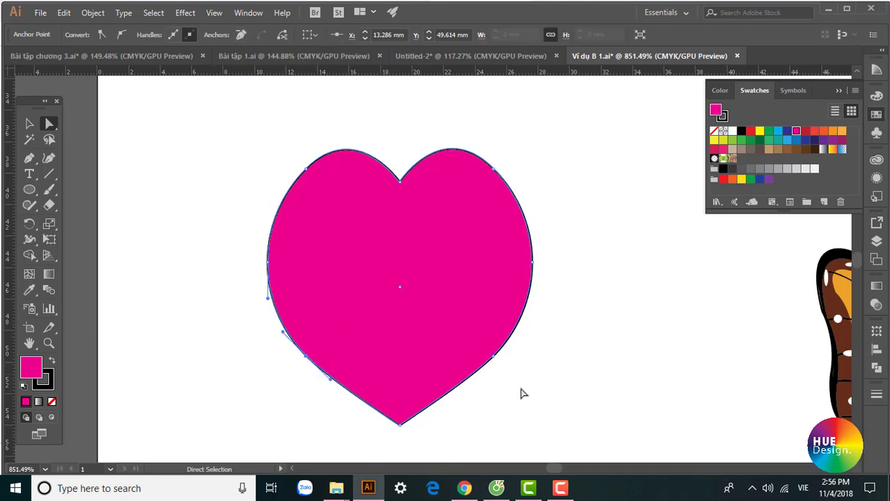
{"action": "key", "text": "ctrl"}
{"action": "left_click_drag", "start_coordinate": [525, 391], "coordinate": [477, 341]}
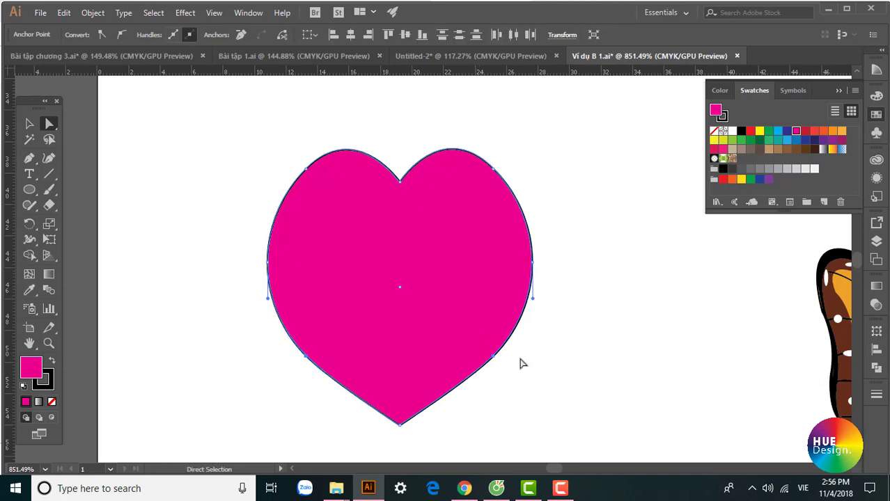
{"action": "left_click", "coordinate": [240, 36]}
{"action": "left_click_drag", "start_coordinate": [532, 301], "coordinate": [533, 349]}
{"action": "left_click", "coordinate": [268, 263]}
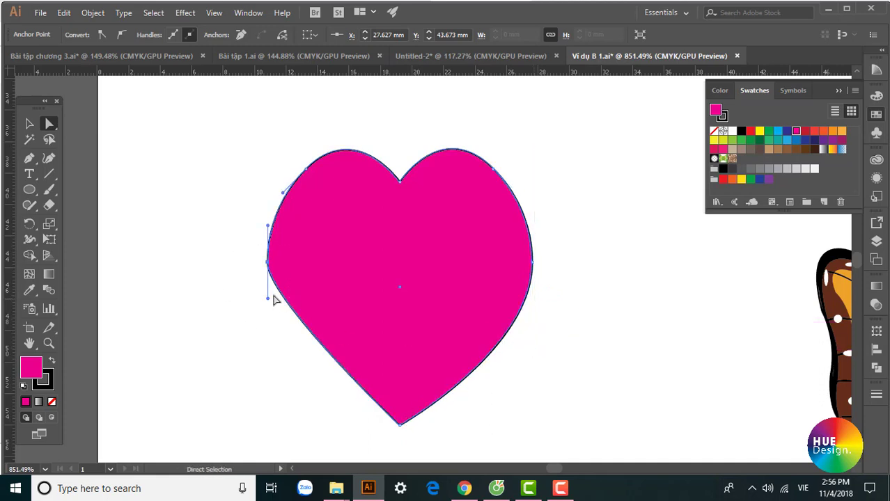
{"action": "left_click_drag", "start_coordinate": [269, 299], "coordinate": [272, 353]}
{"action": "left_click", "coordinate": [29, 124]}
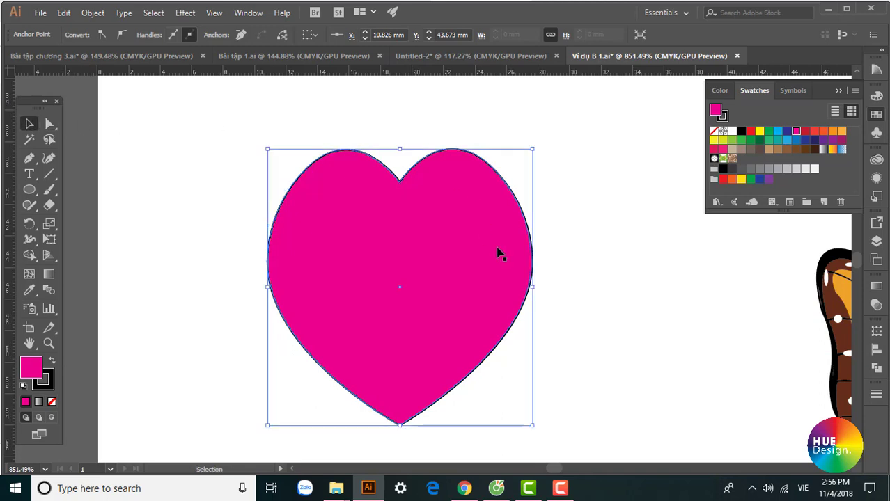
{"action": "left_click", "coordinate": [582, 202]}
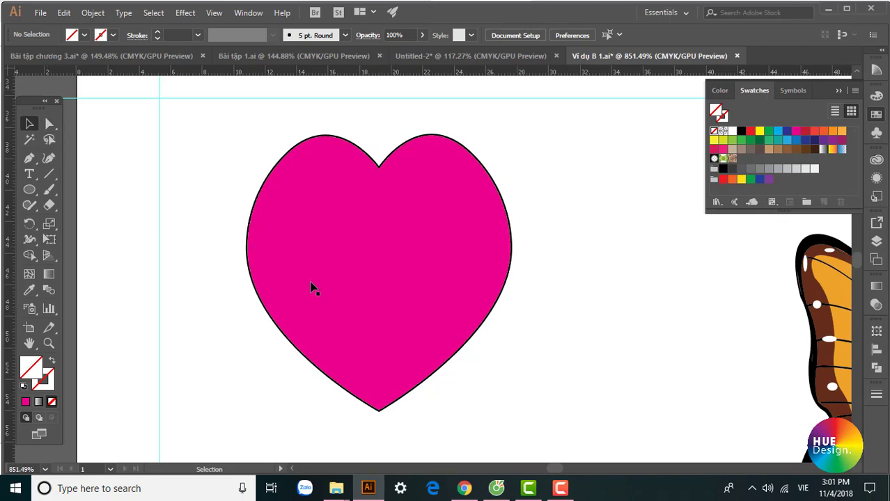
{"action": "left_click", "coordinate": [331, 254]}
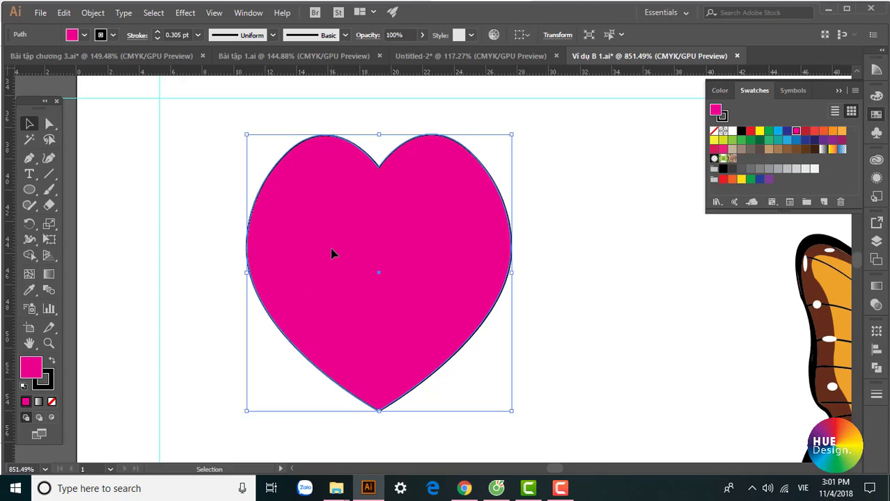
{"action": "left_click", "coordinate": [506, 360]}
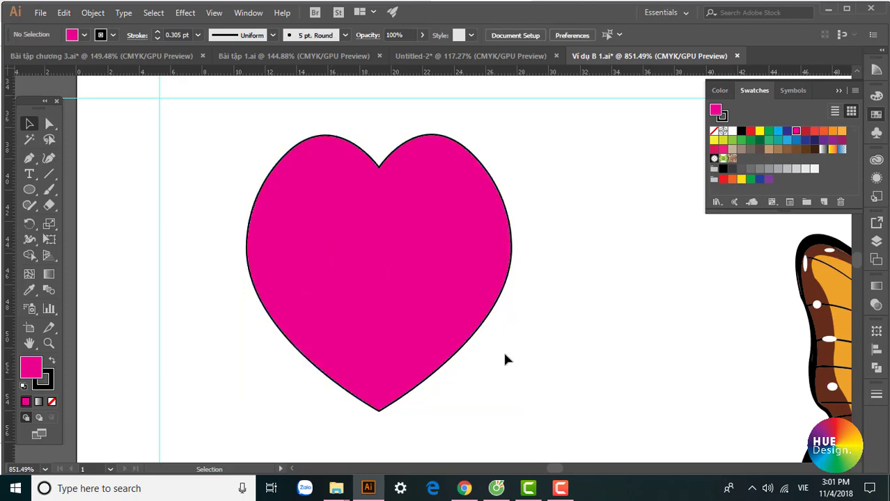